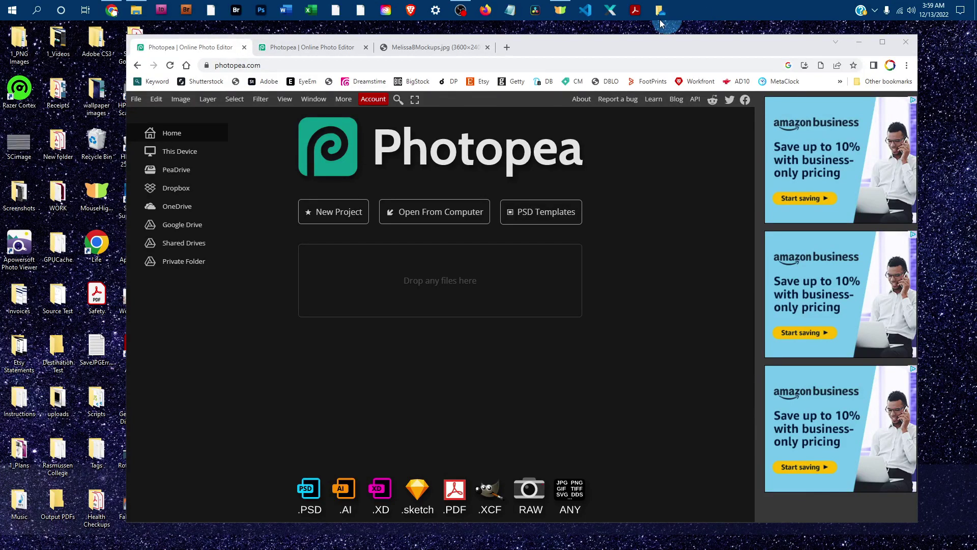
Switch to the Photopea tab holding the two-card business card mockup
{"action": "left_click", "coordinate": [223, 65]}
{"action": "left_click", "coordinate": [257, 65]}
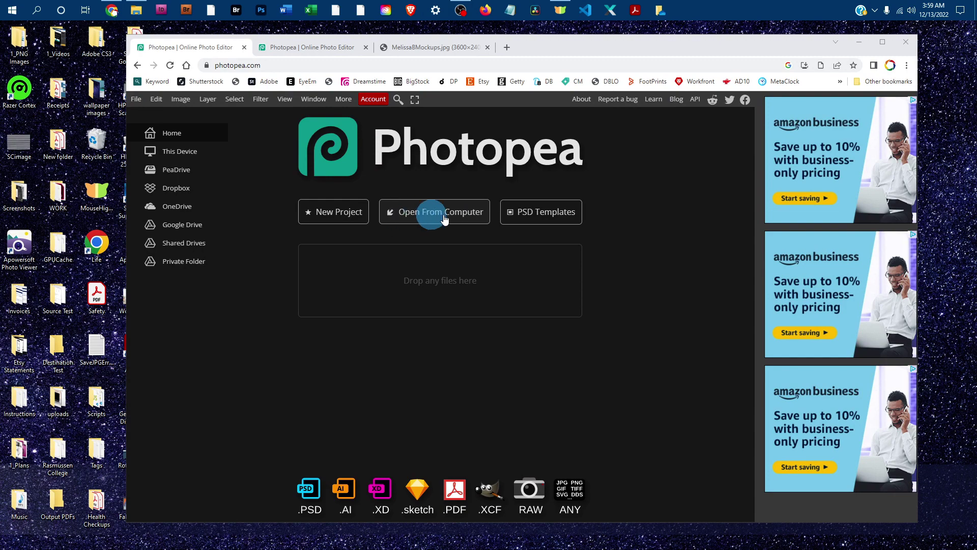
{"action": "left_click", "coordinate": [304, 49]}
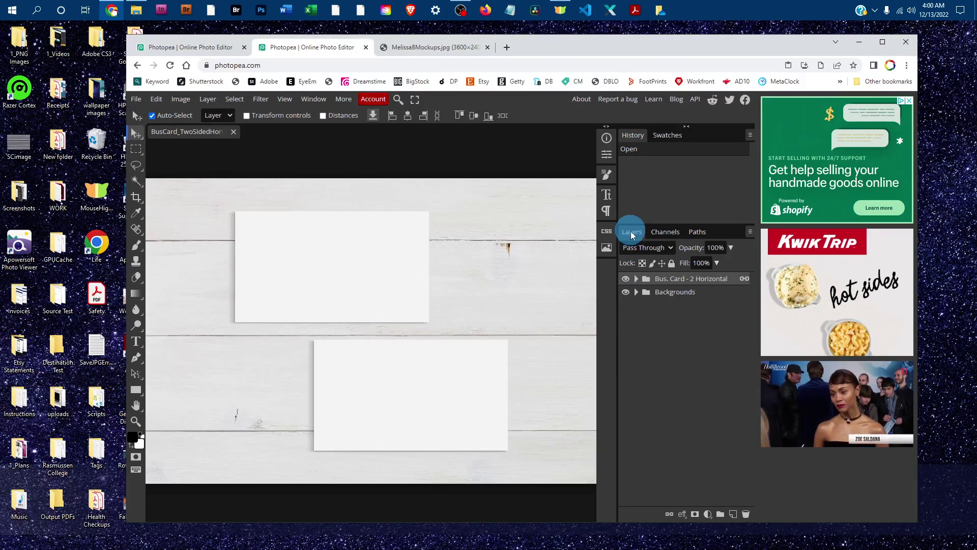
{"action": "left_click", "coordinate": [311, 101]}
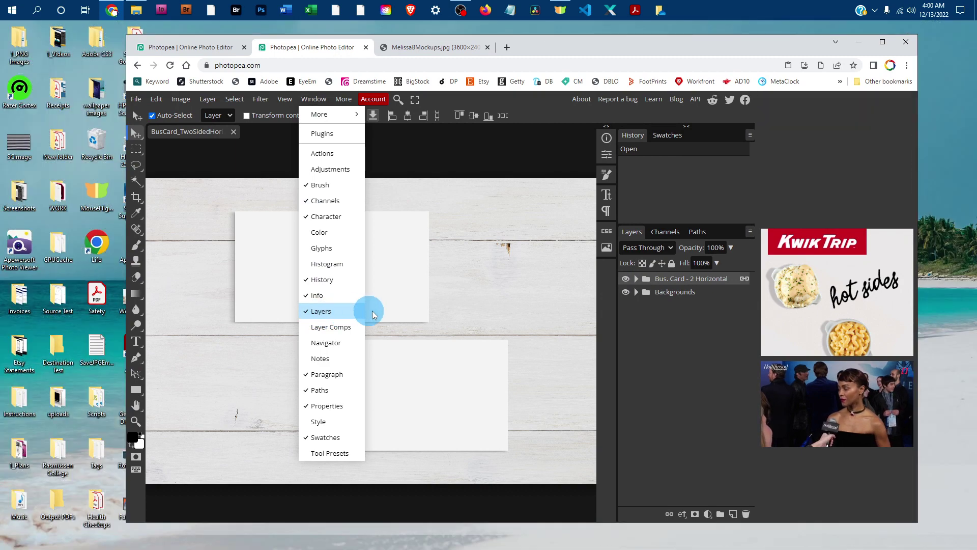
{"action": "left_click", "coordinate": [669, 316]}
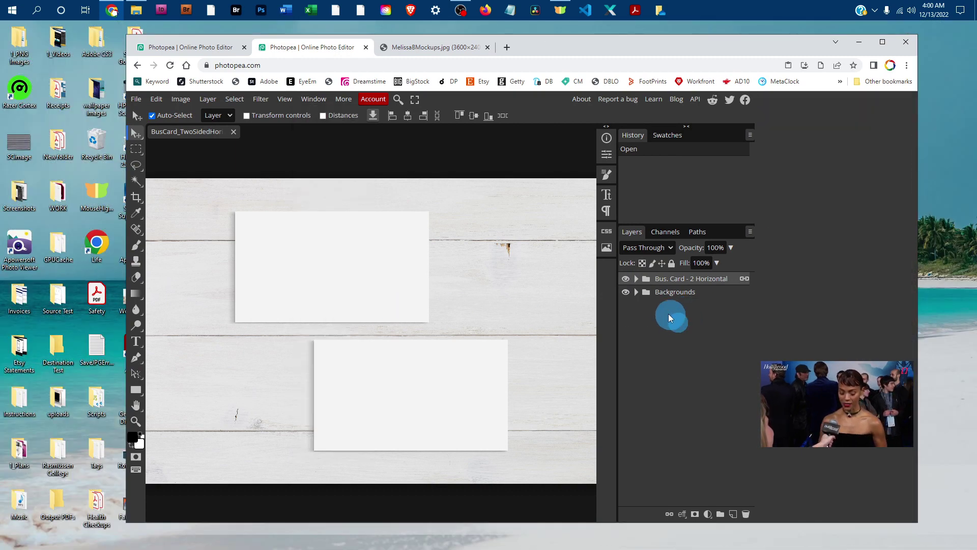
Expand Bus. Card - 2 Horizontal and Bus. Card - Top, and select the Design - Business layer
{"action": "left_click", "coordinate": [638, 280]}
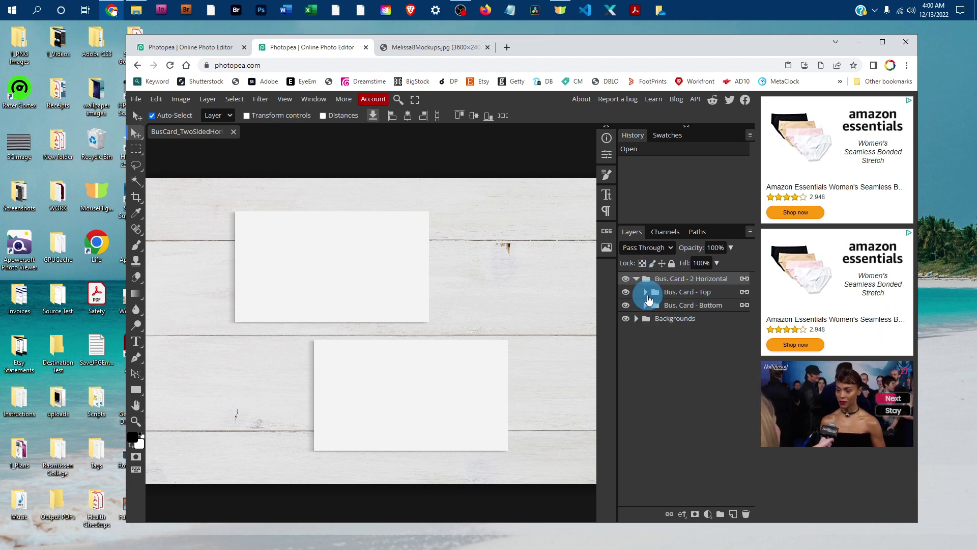
{"action": "left_click", "coordinate": [646, 292]}
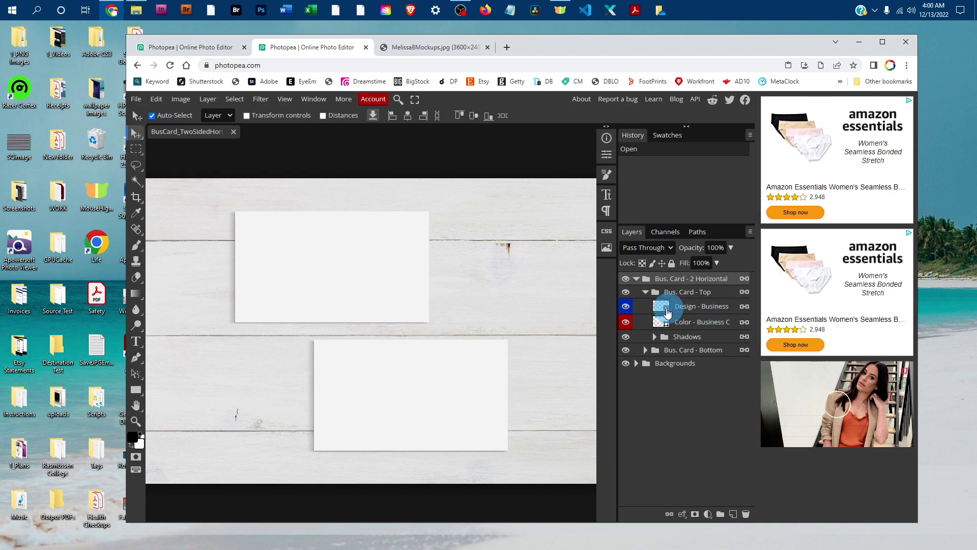
{"action": "left_click", "coordinate": [662, 307]}
Open the top card's Design - Business smart object, then open BusinessCardYourDesign from 1_Art
{"action": "double_click", "coordinate": [662, 307]}
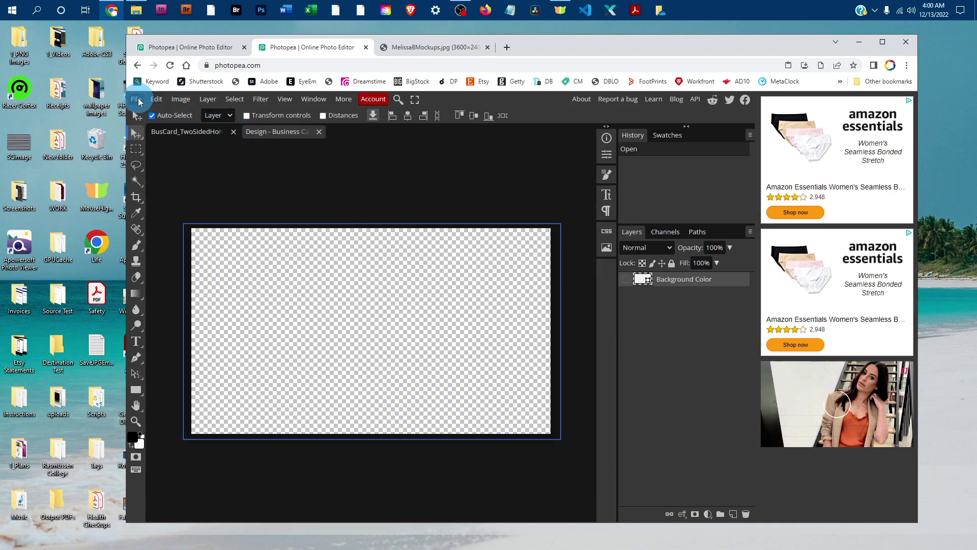
{"action": "left_click", "coordinate": [136, 99]}
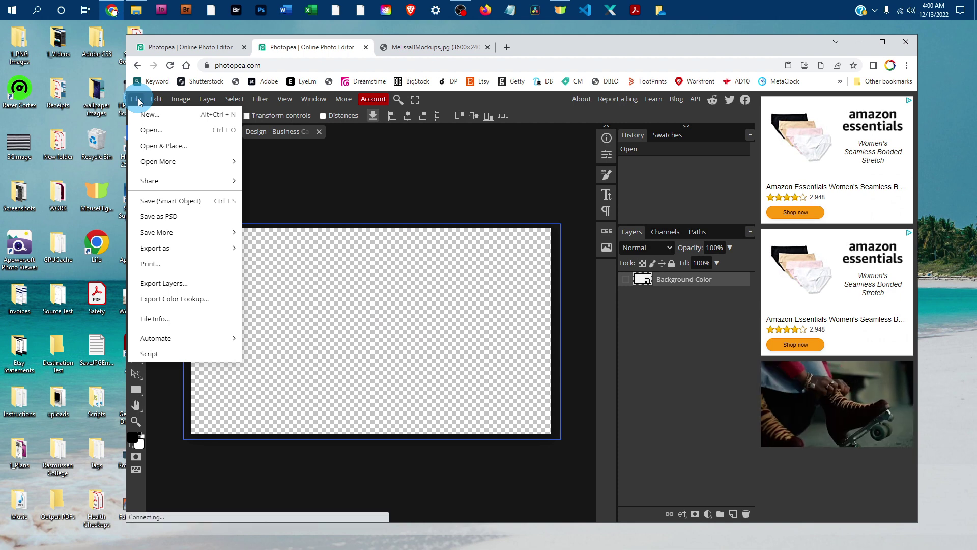
{"action": "left_click", "coordinate": [148, 130]}
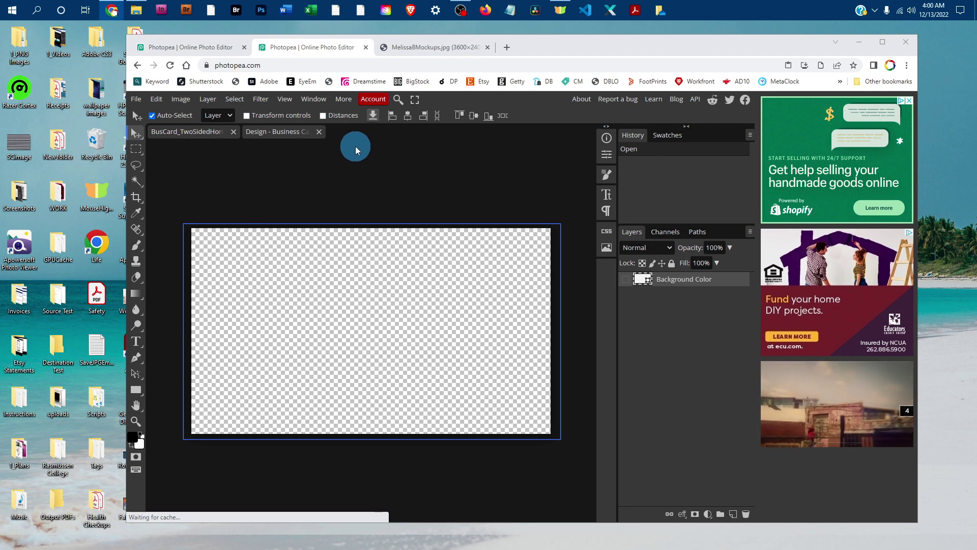
{"action": "scroll", "coordinate": [266, 201], "scroll_direction": "up", "scroll_amount": 4}
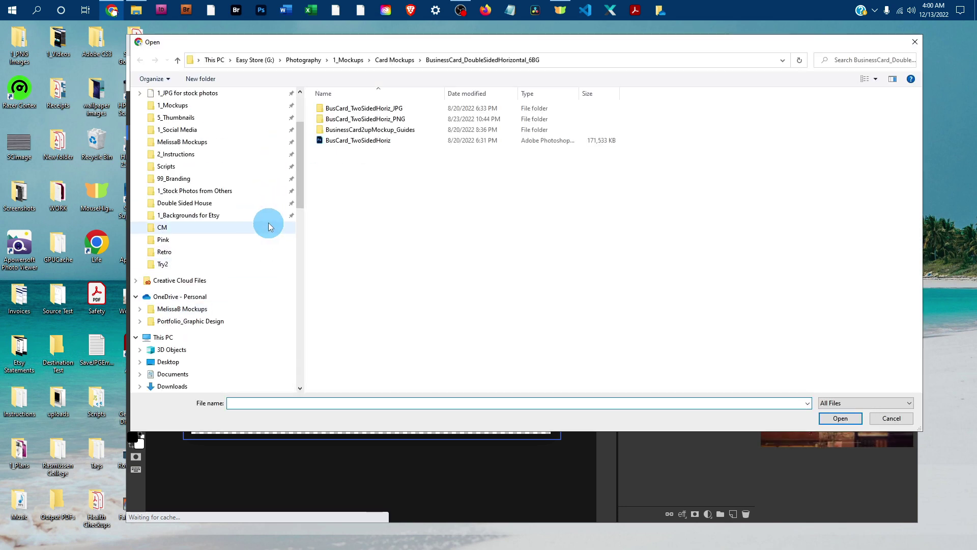
{"action": "left_click", "coordinate": [194, 164]}
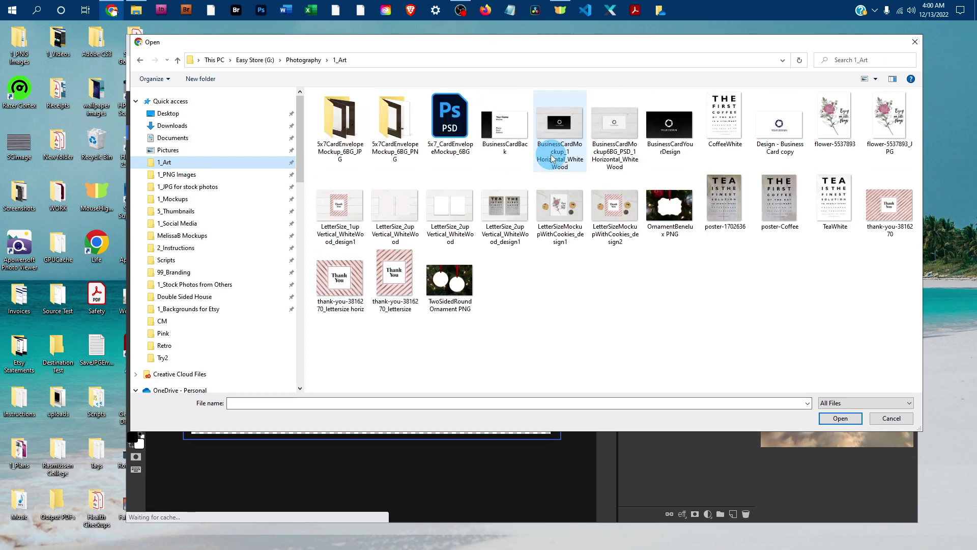
{"action": "left_click", "coordinate": [669, 123]}
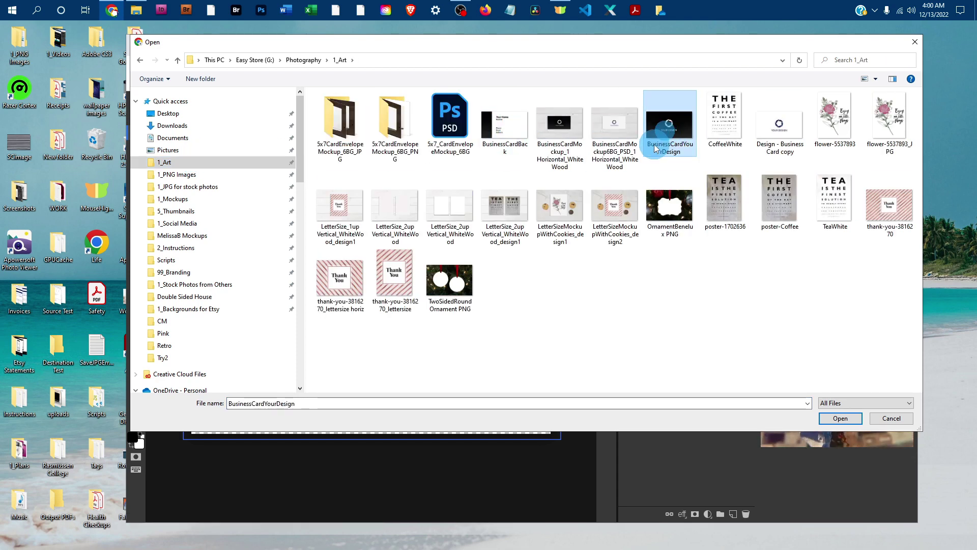
{"action": "left_click", "coordinate": [841, 418]}
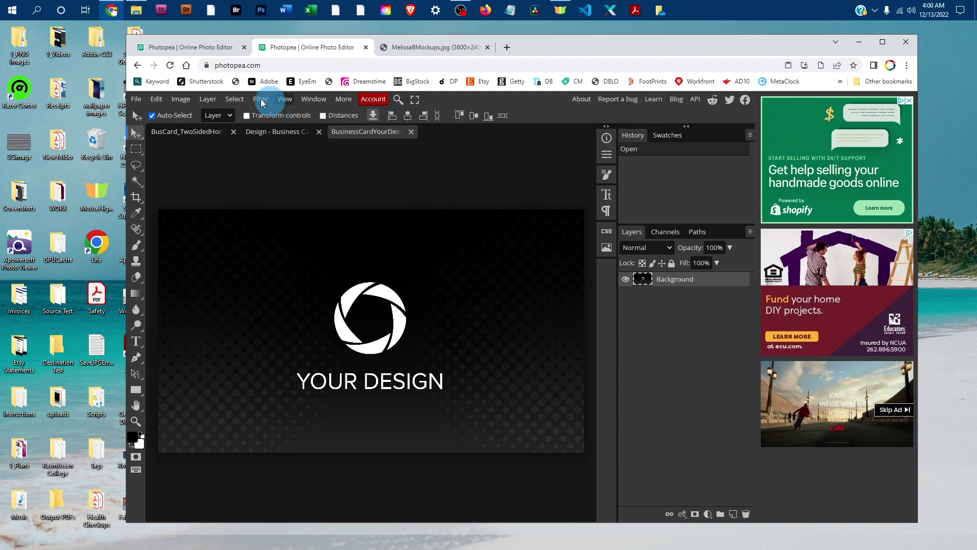
Select and copy the entire BusinessCardYourDesign canvas
{"action": "left_click", "coordinate": [234, 99]}
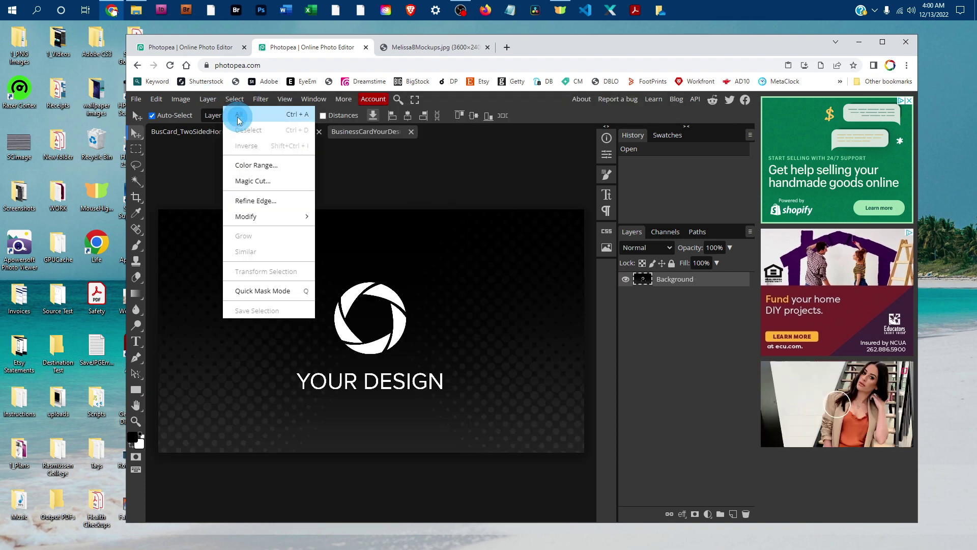
{"action": "left_click", "coordinate": [237, 113]}
{"action": "left_click", "coordinate": [157, 100]}
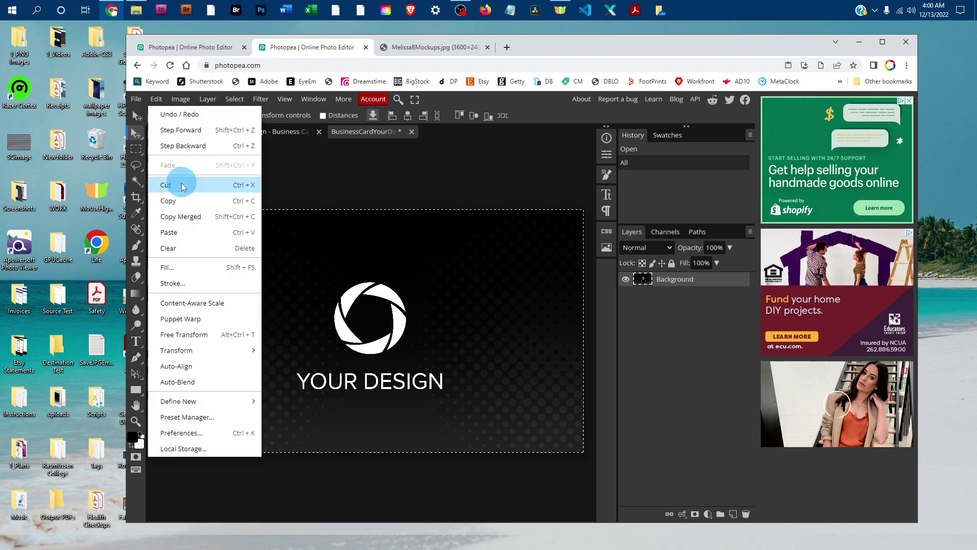
{"action": "left_click", "coordinate": [182, 202]}
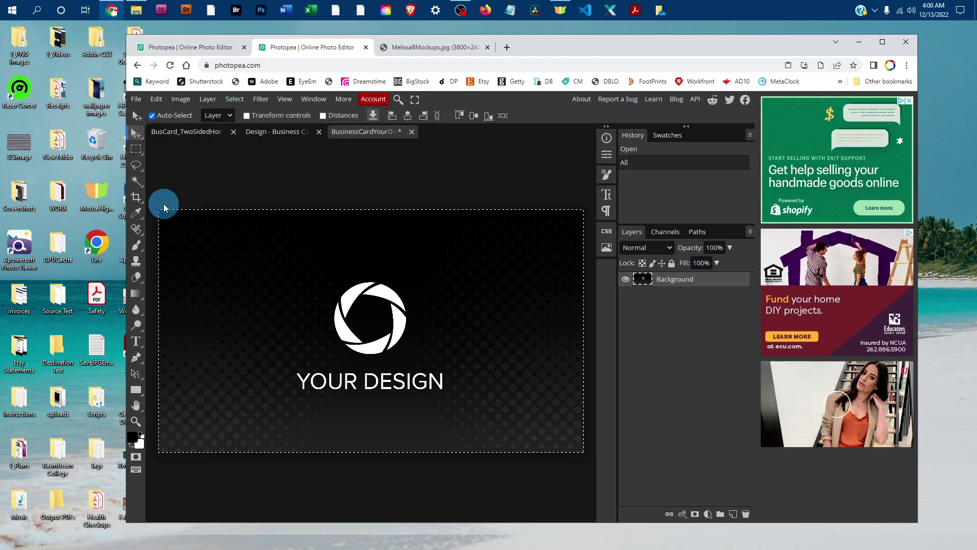
Paste the YOUR DESIGN logo into the smart object as Layer 1 and start Free Transform
{"action": "left_click", "coordinate": [278, 133]}
{"action": "left_click", "coordinate": [157, 99]}
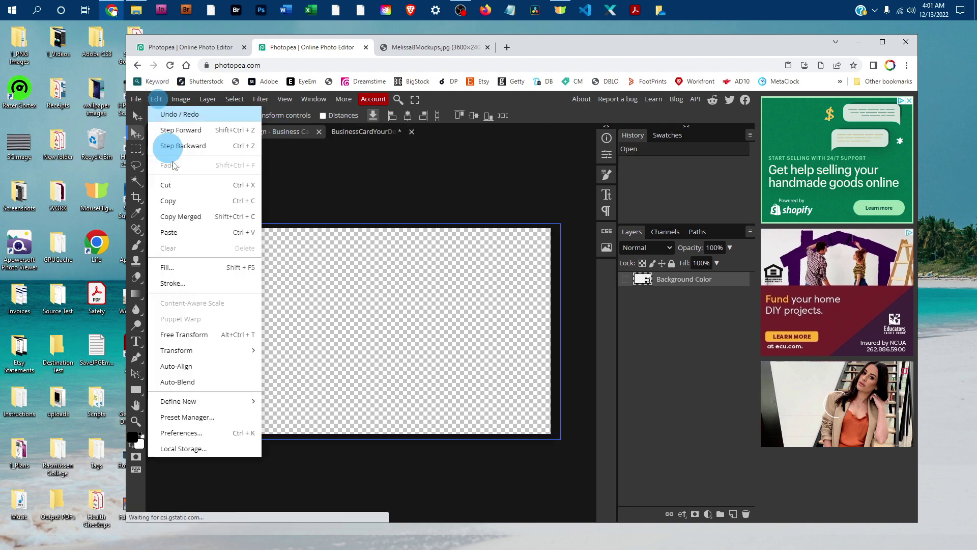
{"action": "left_click", "coordinate": [180, 232]}
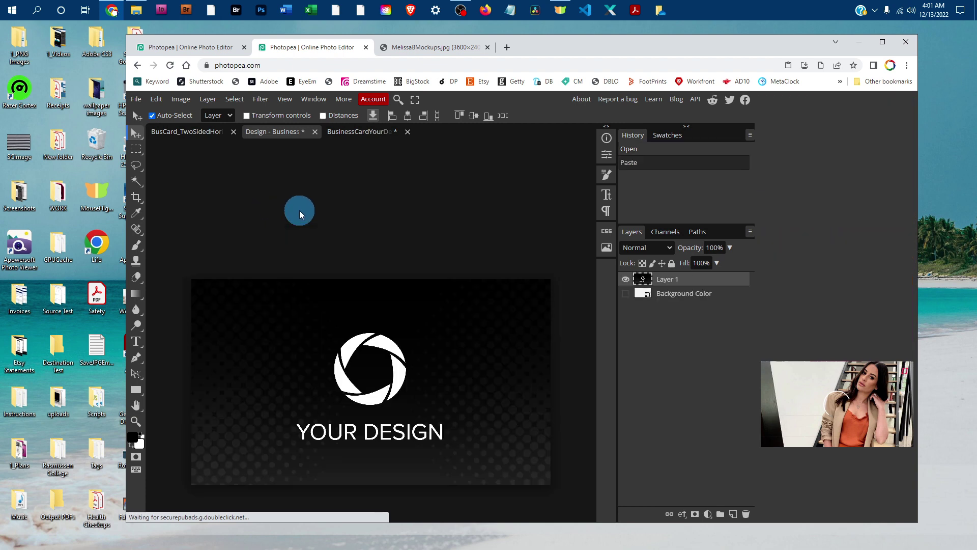
{"action": "left_click", "coordinate": [153, 99]}
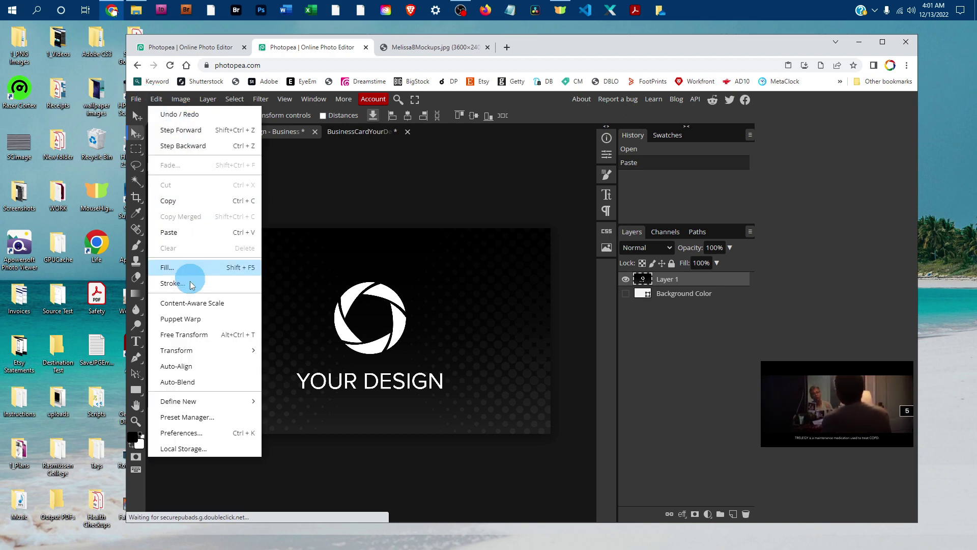
{"action": "left_click", "coordinate": [257, 335]}
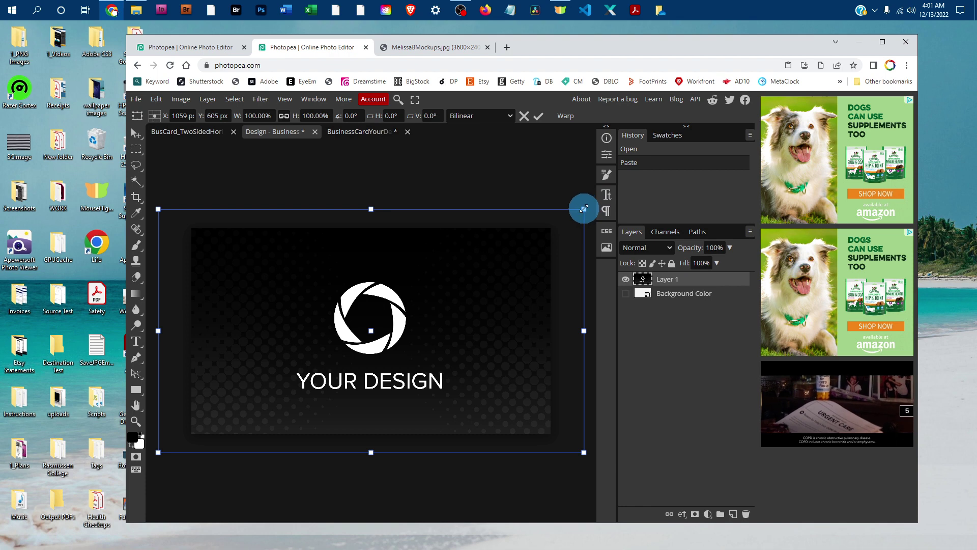
Scale the pasted logo down to about 86% to fit the card and commit
{"action": "left_click_drag", "start_coordinate": [581, 208], "coordinate": [555, 222]}
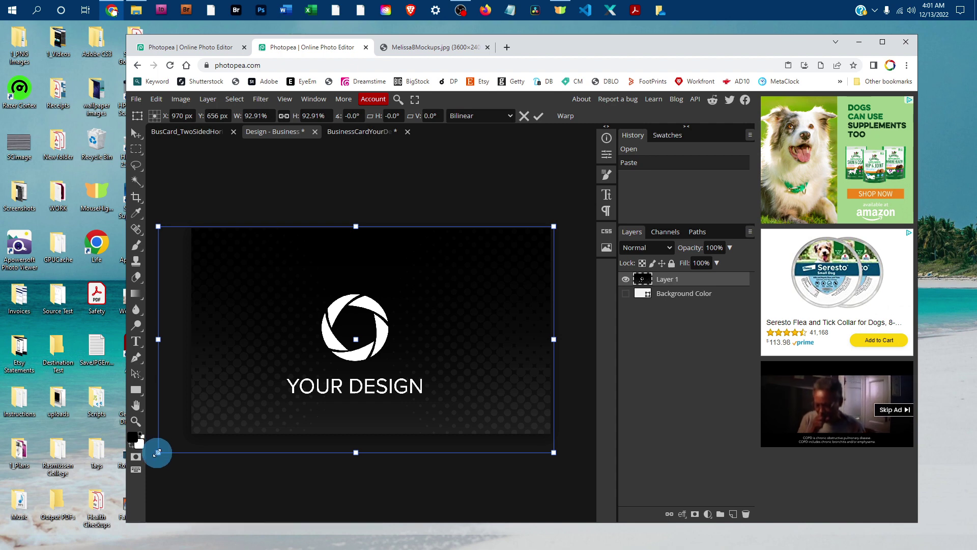
{"action": "left_click_drag", "start_coordinate": [161, 449], "coordinate": [185, 437]}
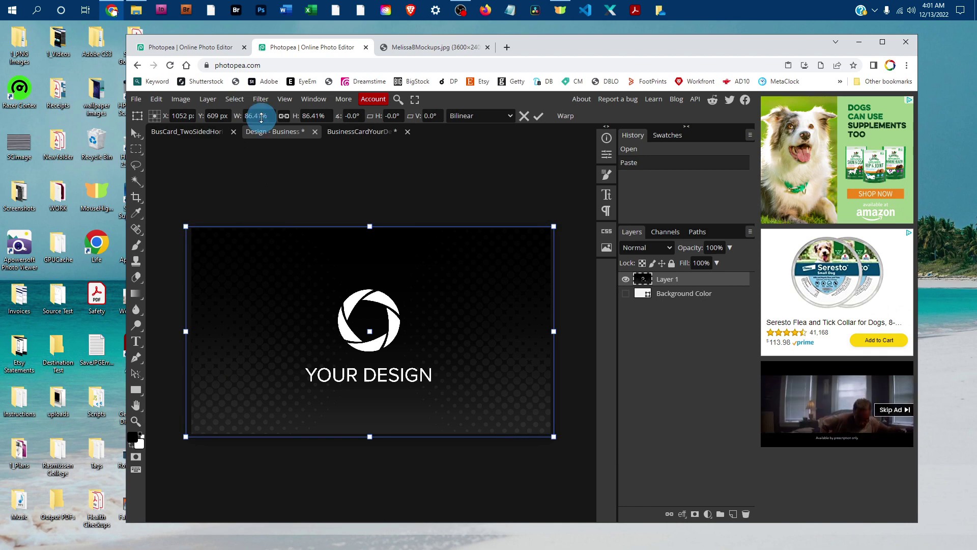
{"action": "left_click", "coordinate": [135, 99]}
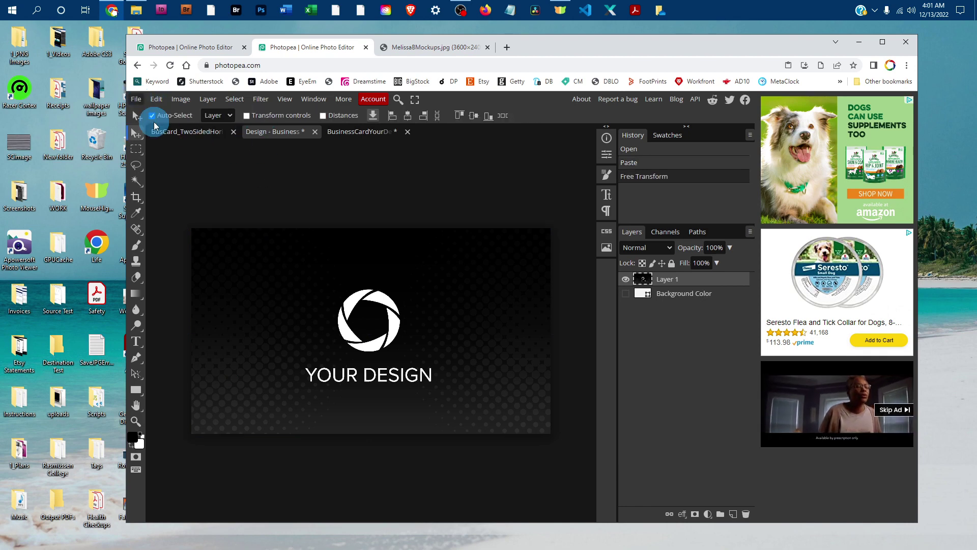
Save the smart object into the mockup and close both extra documents without saving
{"action": "left_click", "coordinate": [136, 99]}
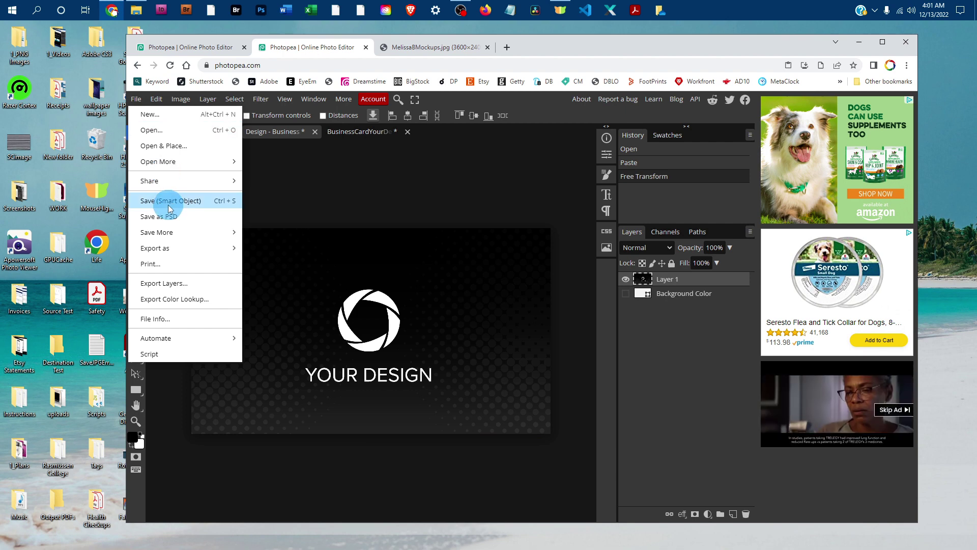
{"action": "left_click", "coordinate": [237, 201]}
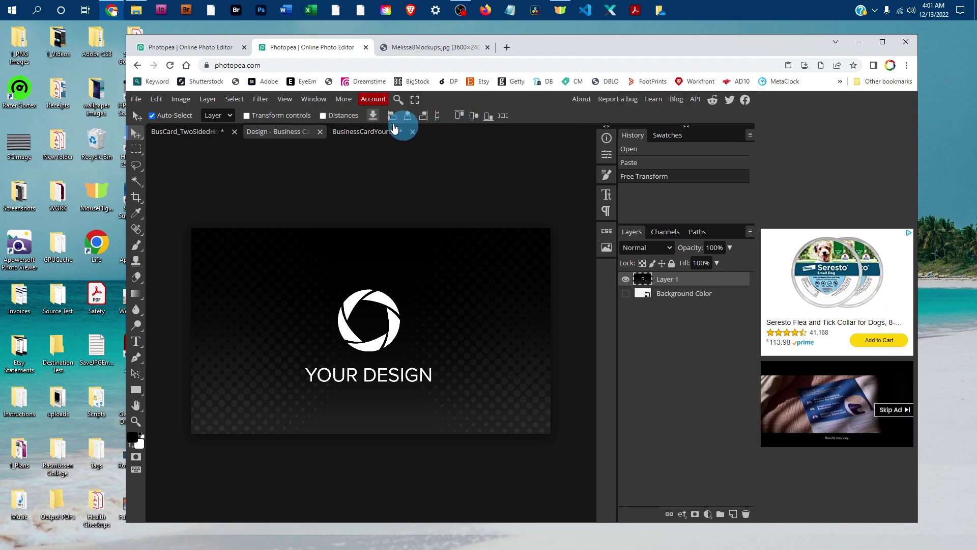
{"action": "left_click", "coordinate": [321, 132]}
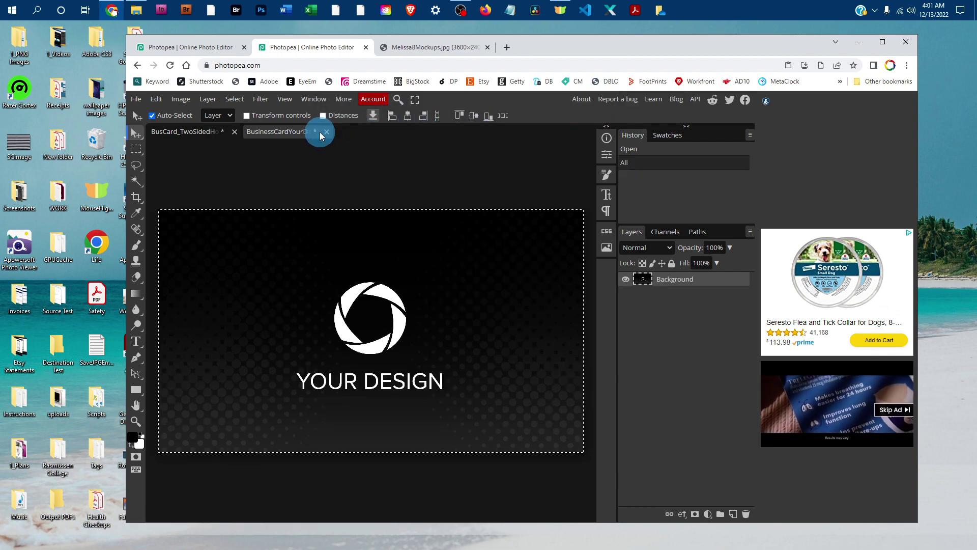
{"action": "left_click", "coordinate": [327, 137]}
{"action": "left_click", "coordinate": [563, 132]}
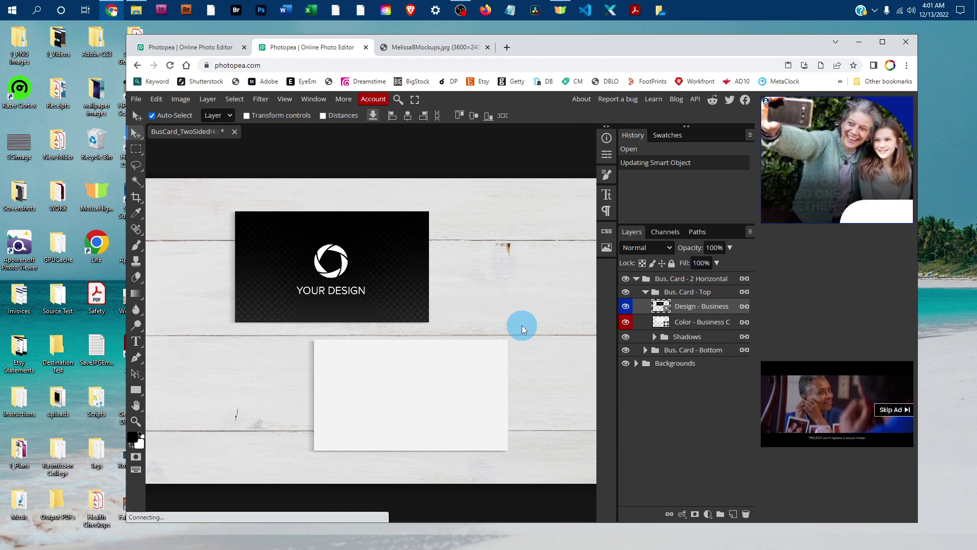
Collapse Bus. Card - Top and open the Bus. Card - Bottom Design - Business smart object
{"action": "left_click", "coordinate": [646, 293]}
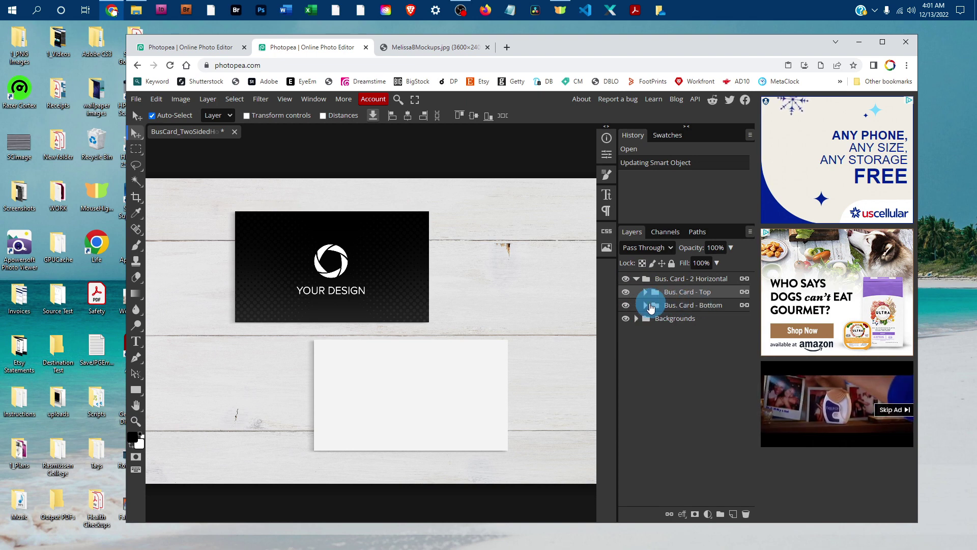
{"action": "left_click", "coordinate": [645, 305]}
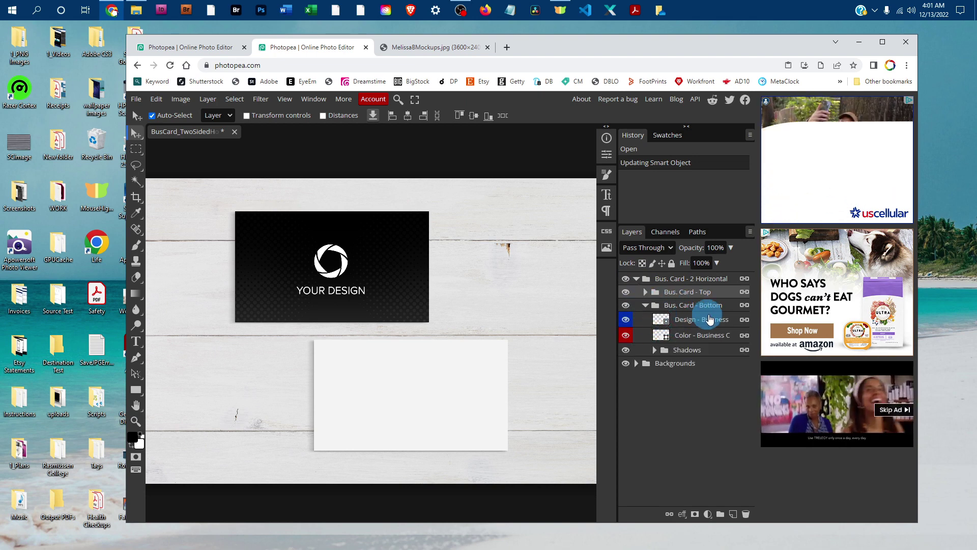
{"action": "left_click", "coordinate": [662, 321]}
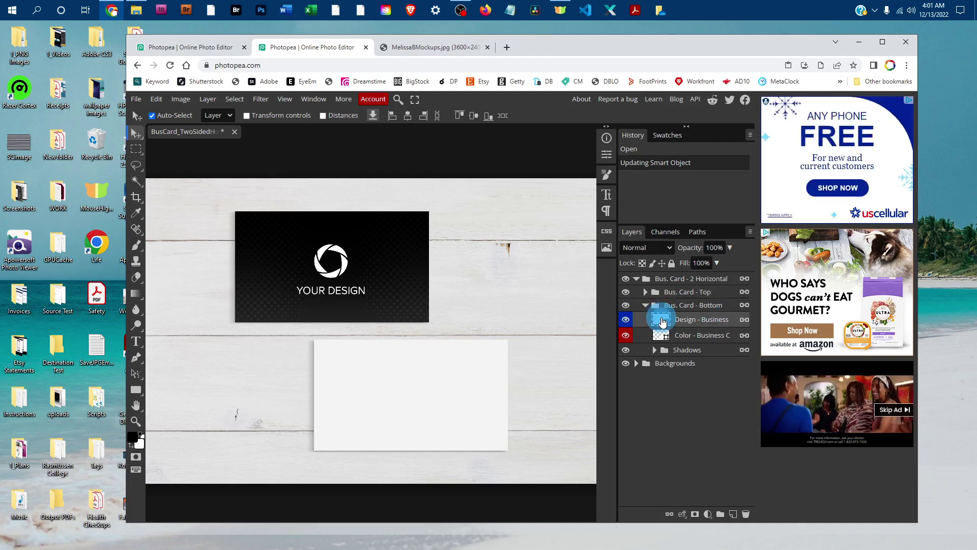
{"action": "double_click", "coordinate": [662, 322]}
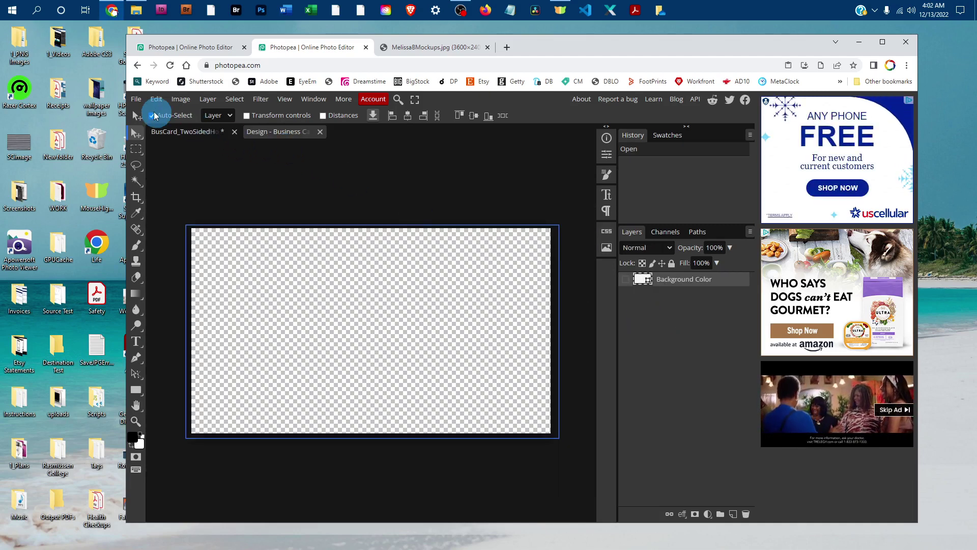
Open BusinessCardBack and copy its entire canvas
{"action": "left_click", "coordinate": [136, 99]}
{"action": "left_click", "coordinate": [164, 124]}
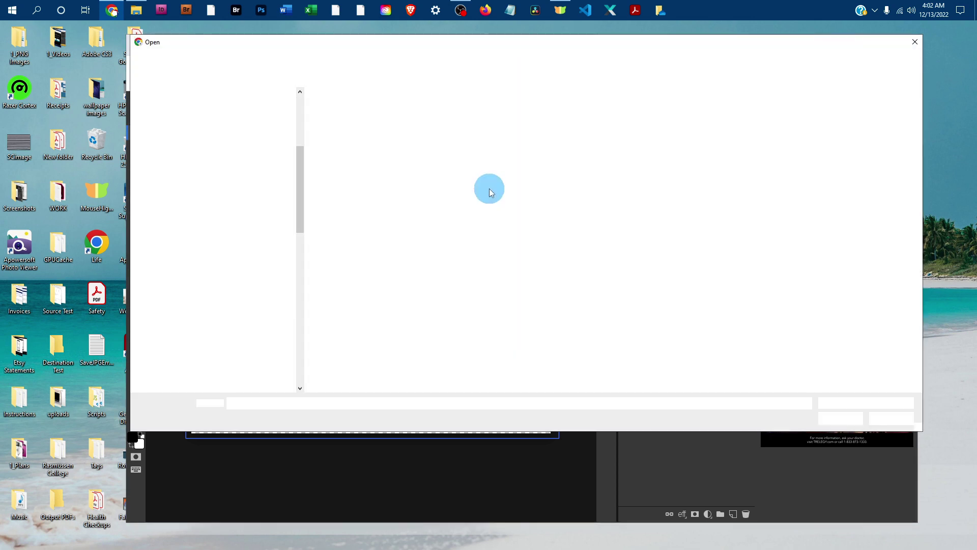
{"action": "left_click", "coordinate": [503, 129]}
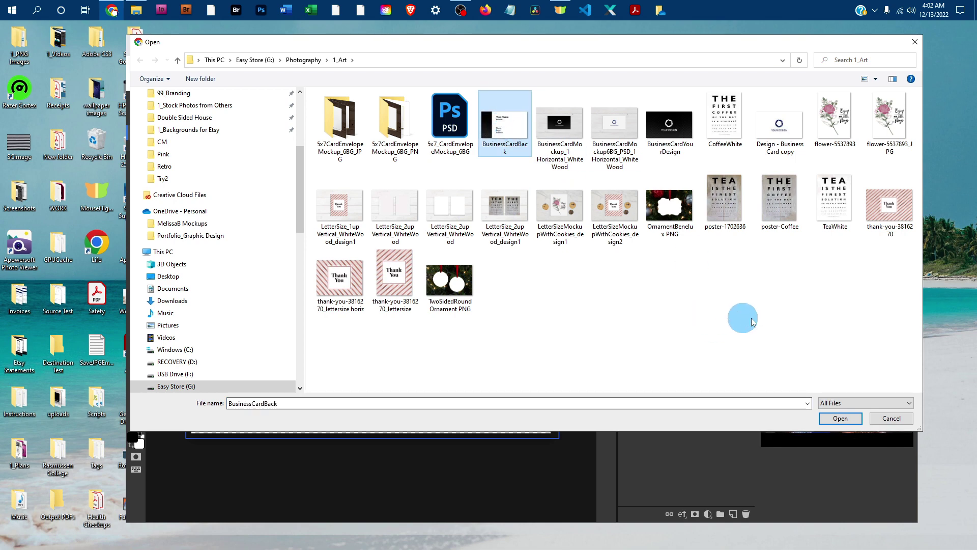
{"action": "left_click", "coordinate": [831, 416]}
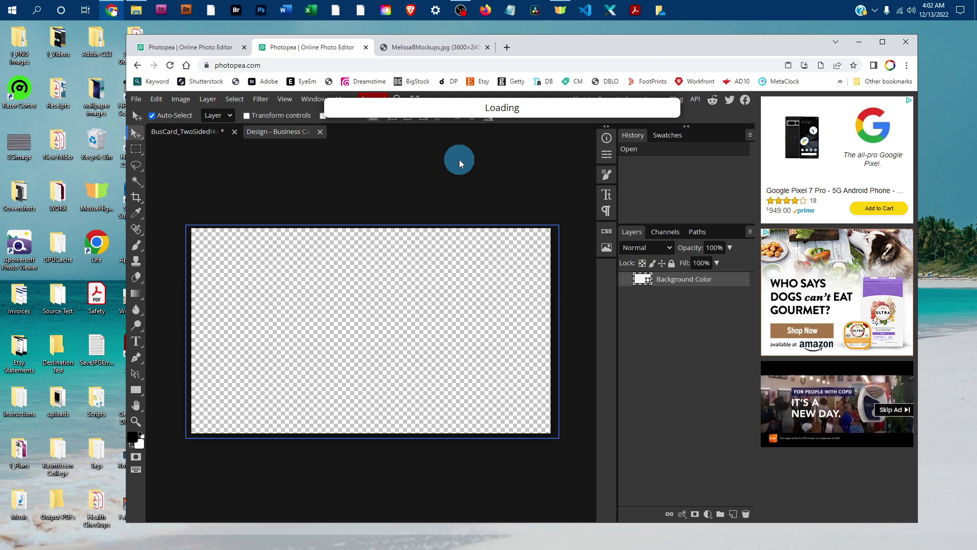
{"action": "left_click", "coordinate": [235, 100]}
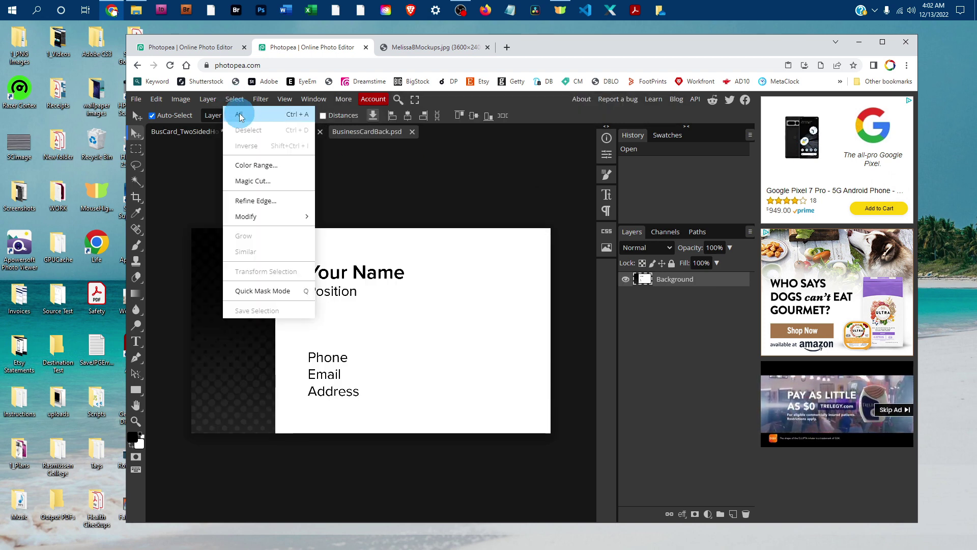
{"action": "left_click", "coordinate": [241, 116]}
{"action": "left_click", "coordinate": [156, 99]}
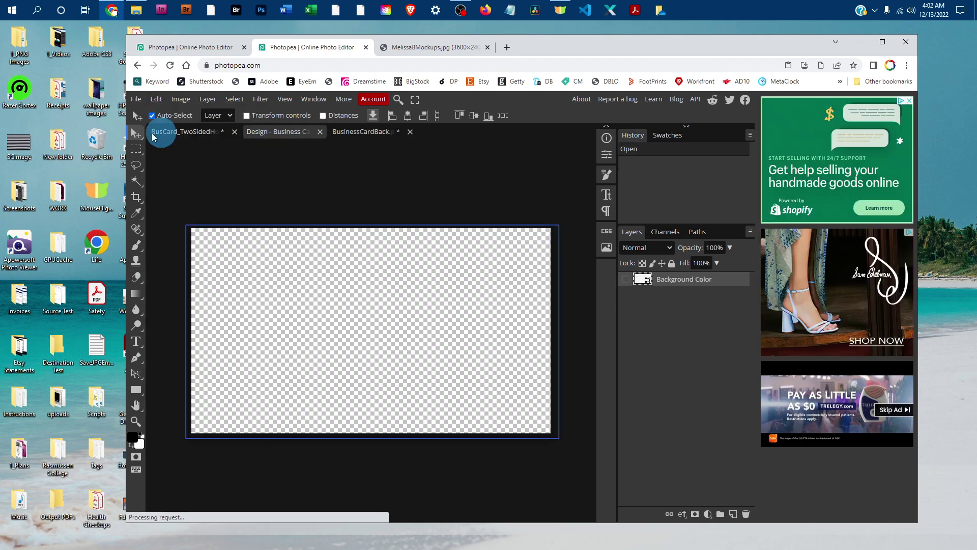
Paste the card-back design into the bottom card's smart object and save it to the mockup
{"action": "left_click", "coordinate": [156, 100]}
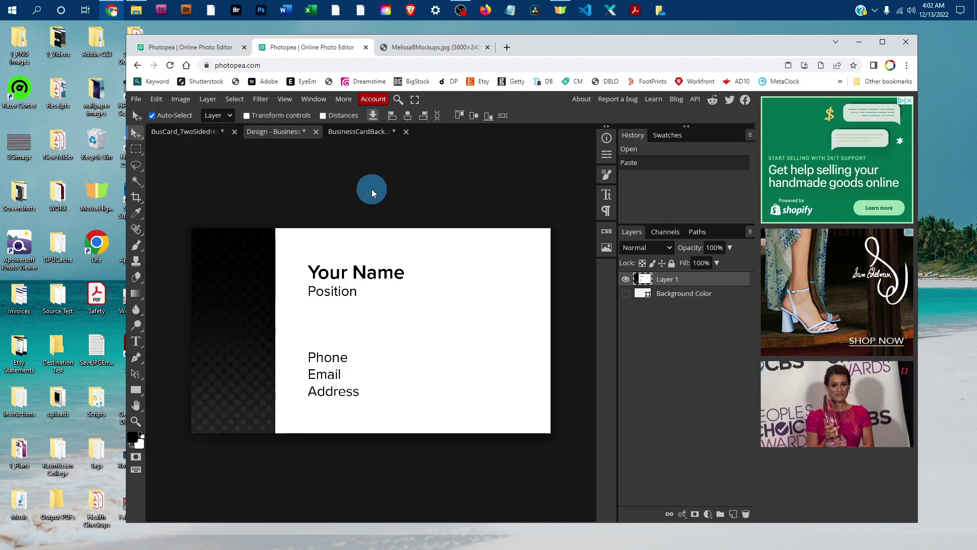
{"action": "left_click", "coordinate": [157, 99]}
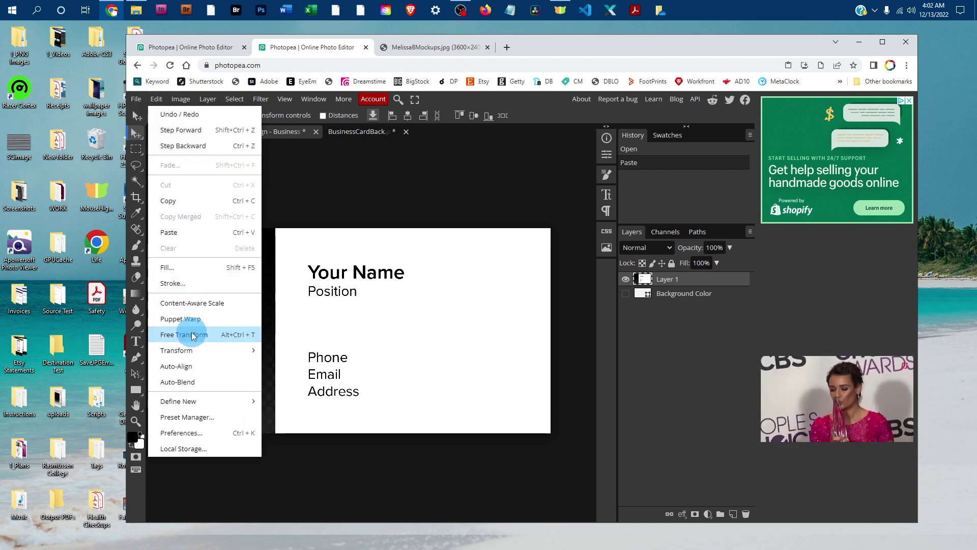
{"action": "left_click", "coordinate": [393, 189]}
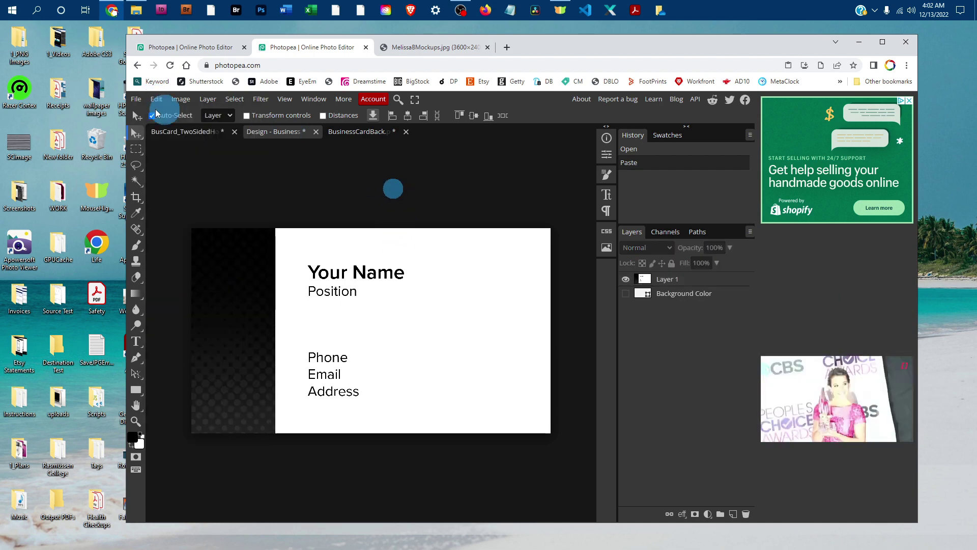
{"action": "left_click", "coordinate": [136, 99]}
{"action": "left_click", "coordinate": [179, 202]}
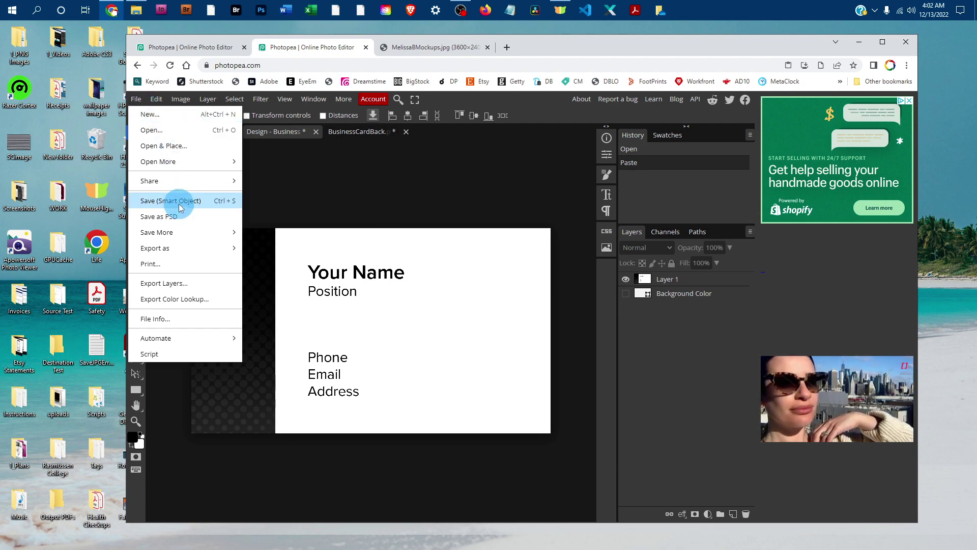
{"action": "left_click", "coordinate": [319, 194]}
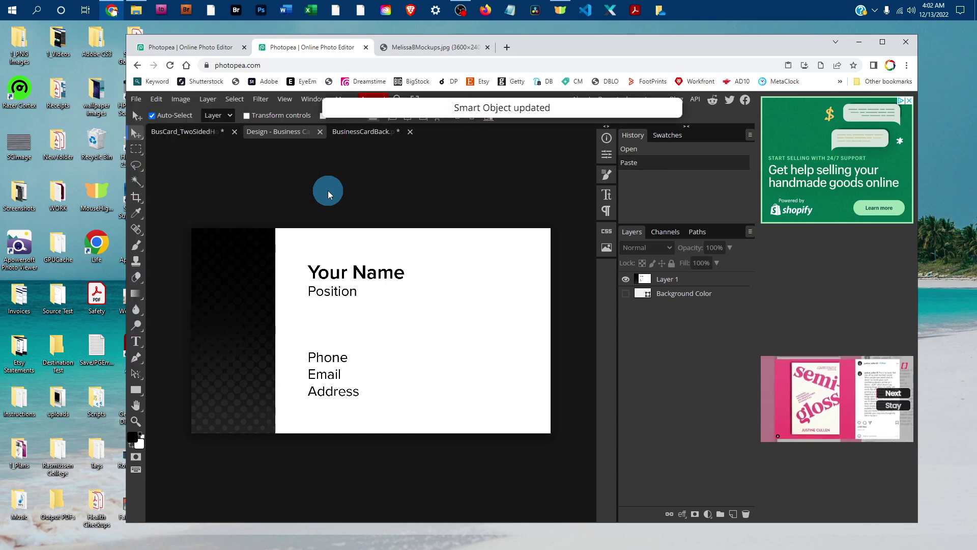
Close the extra documents without saving and hide the bottom card's design layer
{"action": "left_click", "coordinate": [319, 131]}
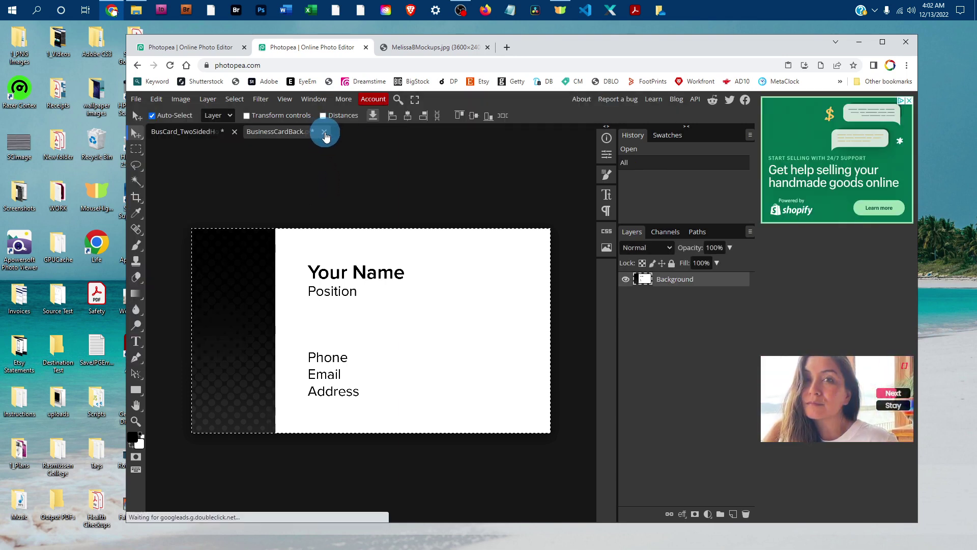
{"action": "left_click", "coordinate": [324, 132]}
{"action": "left_click", "coordinate": [571, 132]}
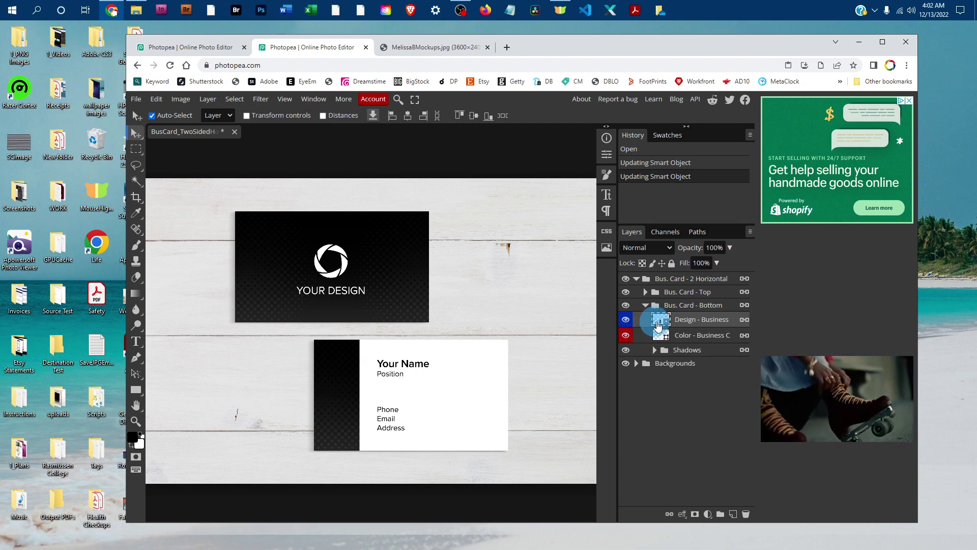
{"action": "left_click", "coordinate": [626, 320]}
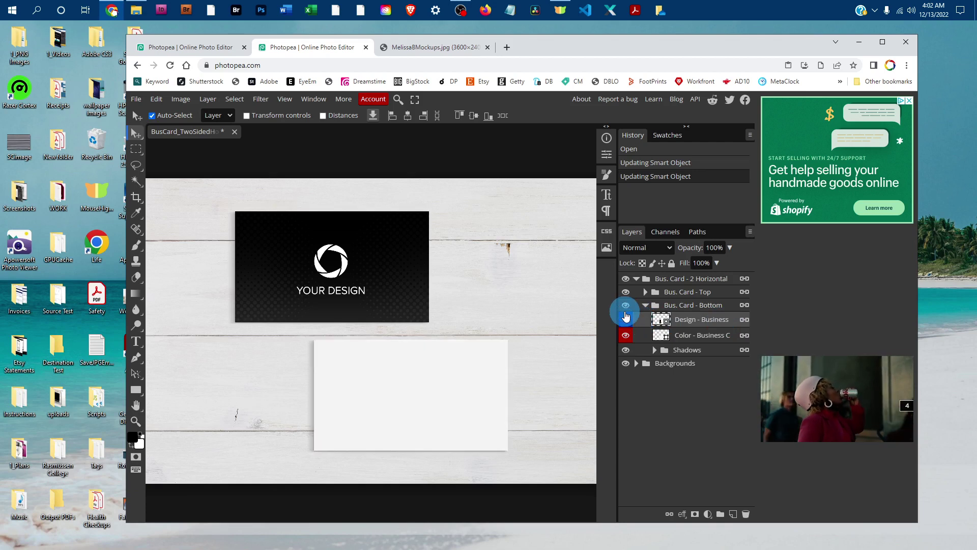
Change the bottom card's Color fill layer to navy blue #1b2b88
{"action": "left_click", "coordinate": [662, 337]}
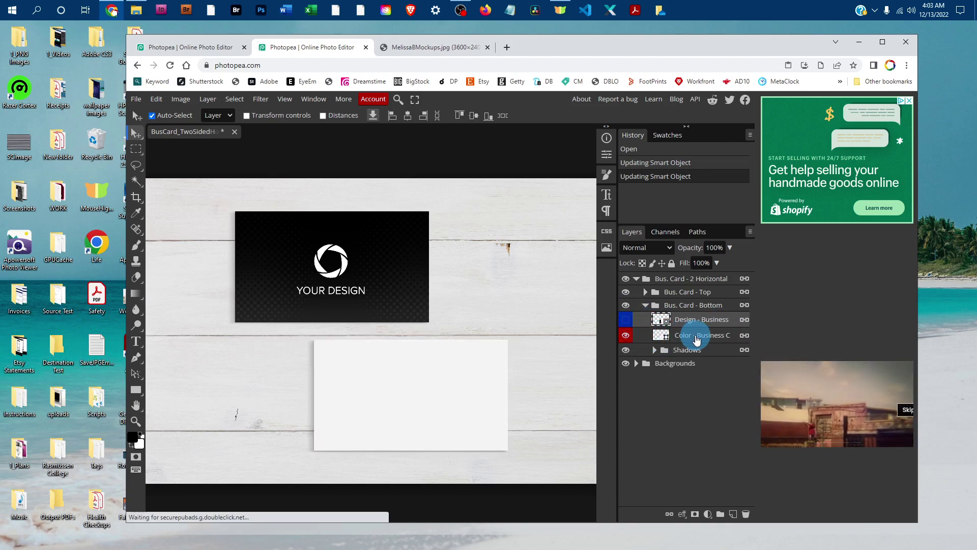
{"action": "left_click", "coordinate": [663, 336]}
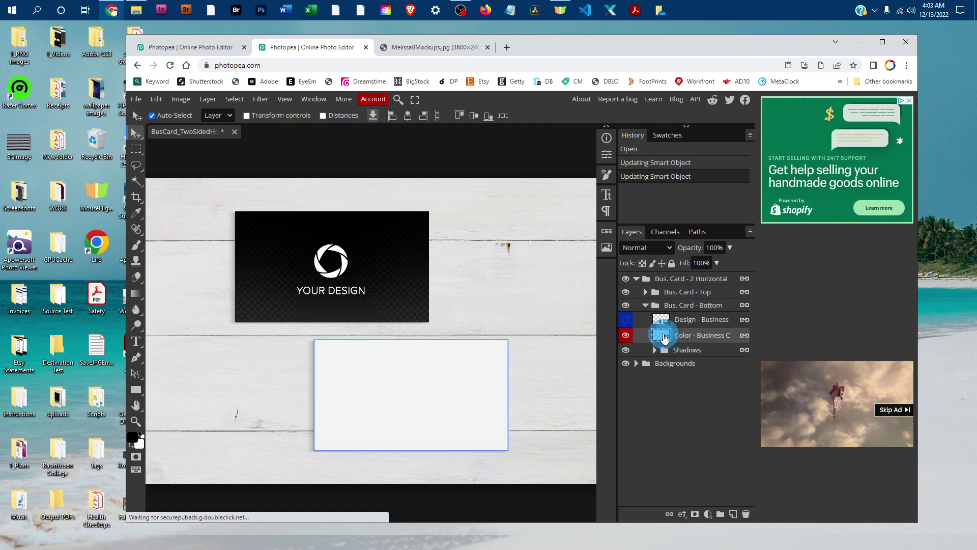
{"action": "double_click", "coordinate": [663, 336]}
{"action": "left_click_drag", "start_coordinate": [340, 185], "coordinate": [545, 151]}
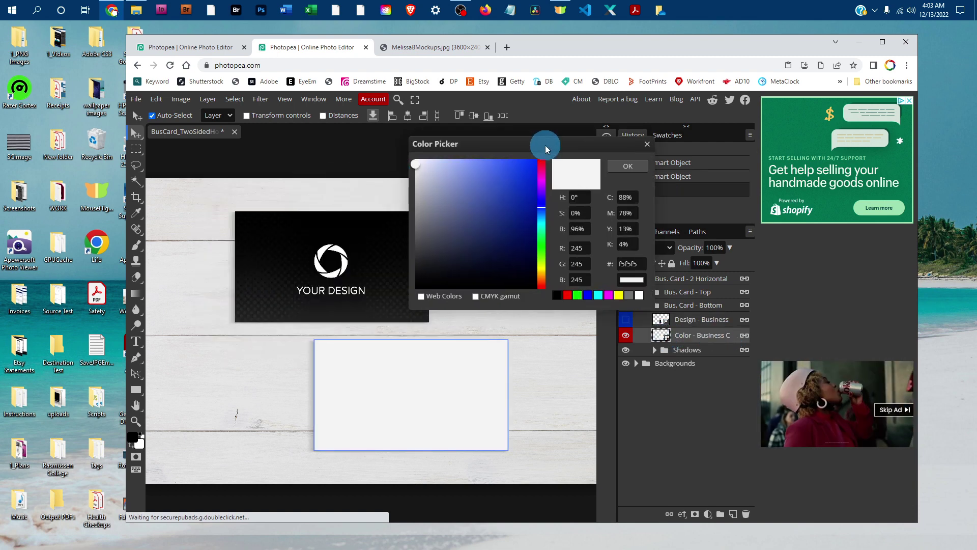
{"action": "left_click", "coordinate": [543, 203]}
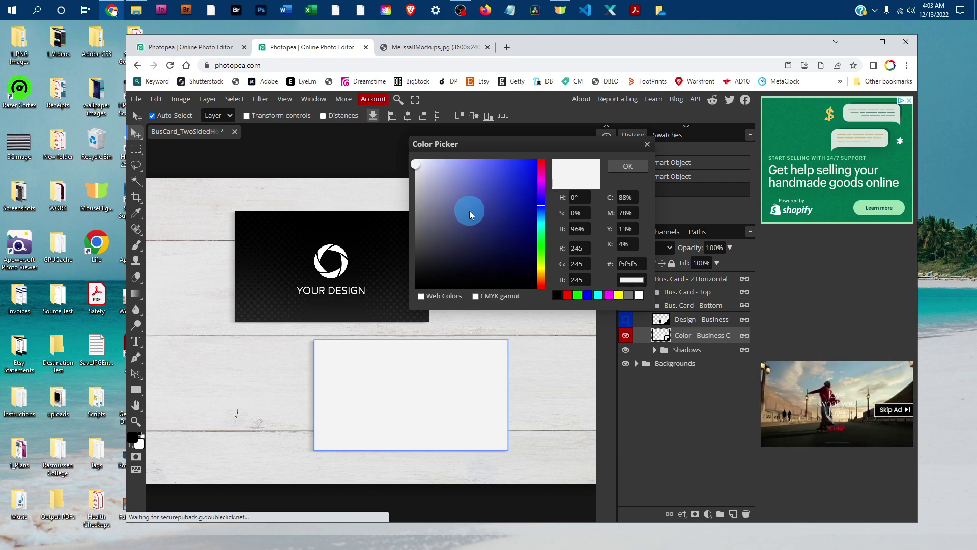
{"action": "left_click", "coordinate": [513, 219]}
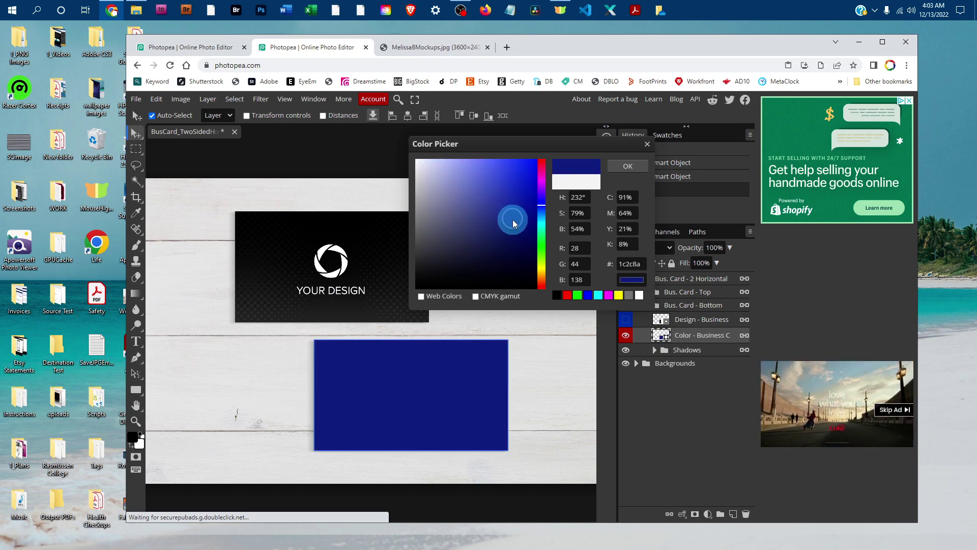
{"action": "left_click", "coordinate": [579, 198]}
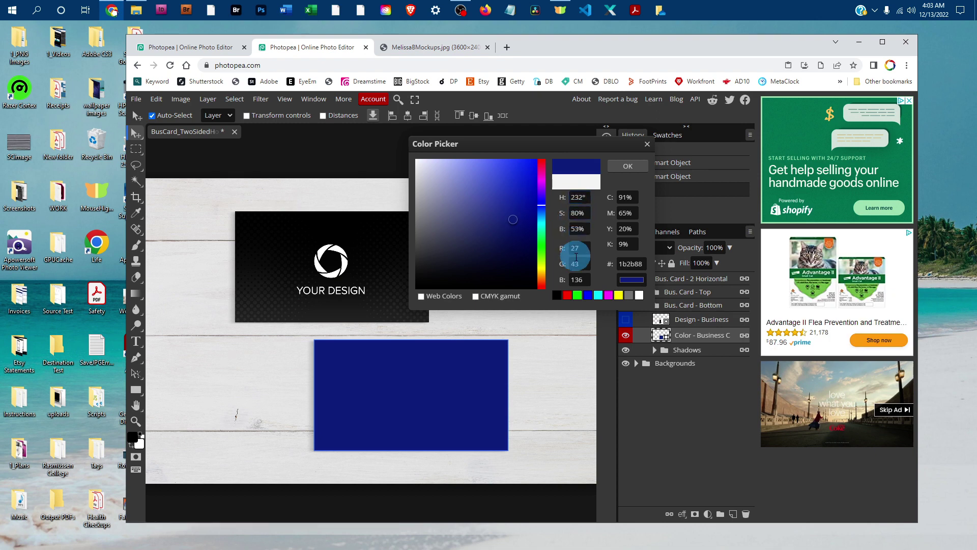
{"action": "left_click", "coordinate": [625, 197]}
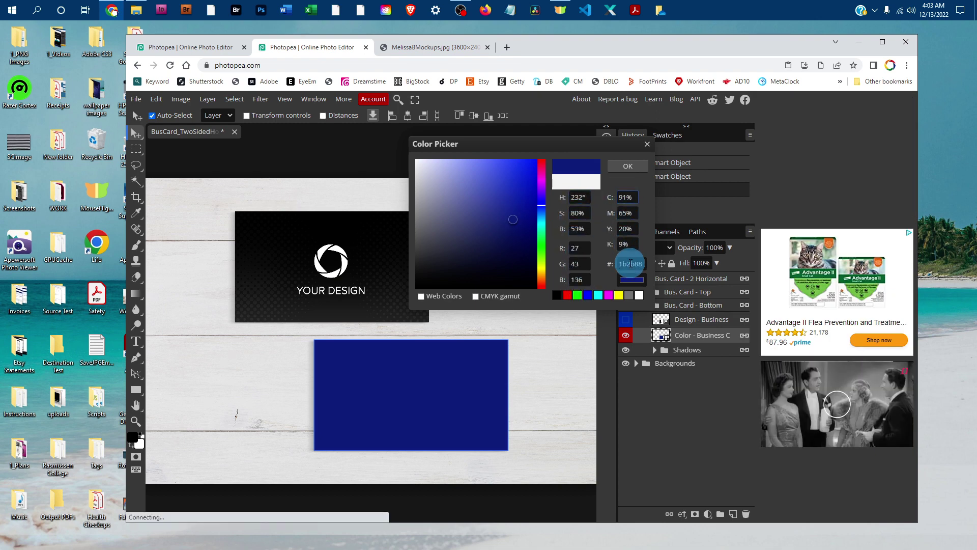
{"action": "left_click", "coordinate": [648, 265]}
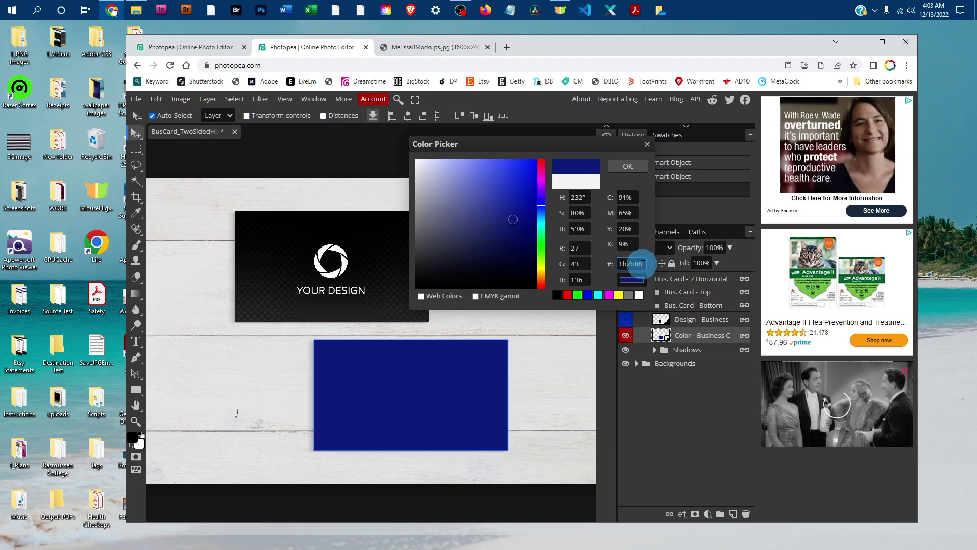
{"action": "left_click_drag", "start_coordinate": [642, 264], "coordinate": [610, 263]}
{"action": "key", "text": "ctrl+c"}
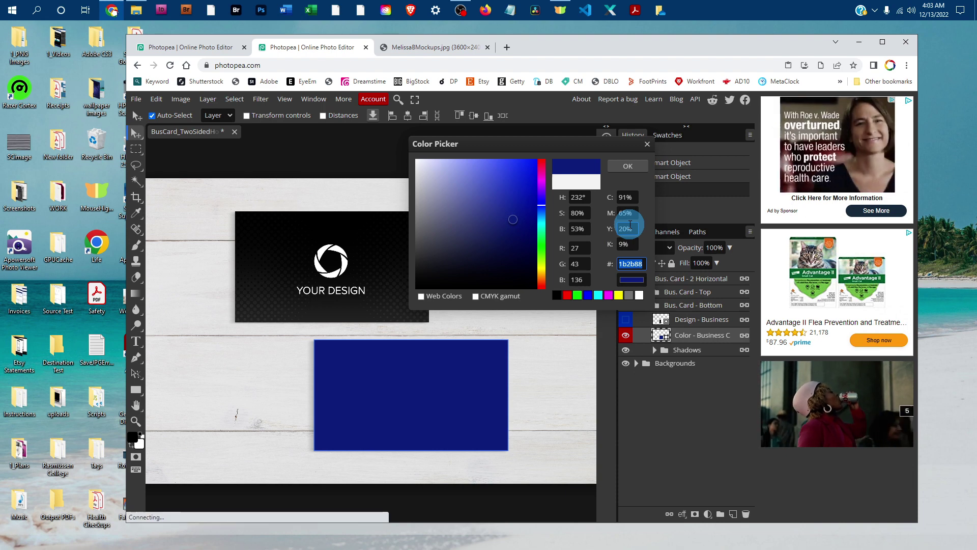
{"action": "left_click", "coordinate": [632, 169]}
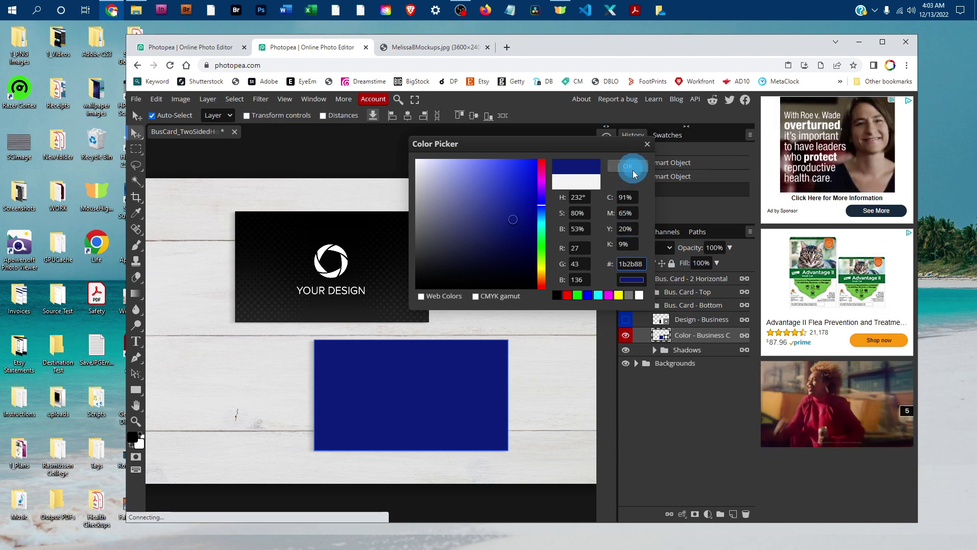
Collapse the bottom card group, expand the top card group, and hide its logo design
{"action": "left_click", "coordinate": [645, 301]}
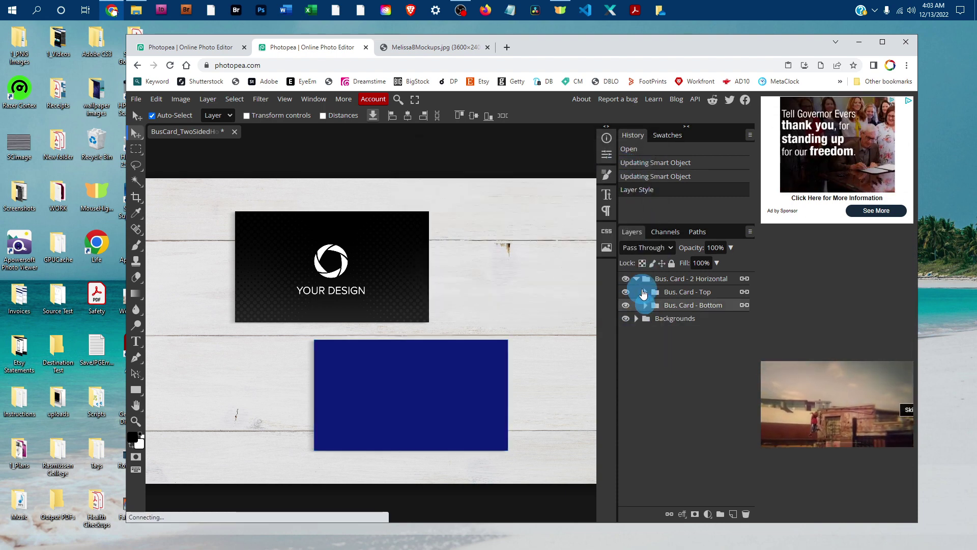
{"action": "left_click", "coordinate": [645, 292]}
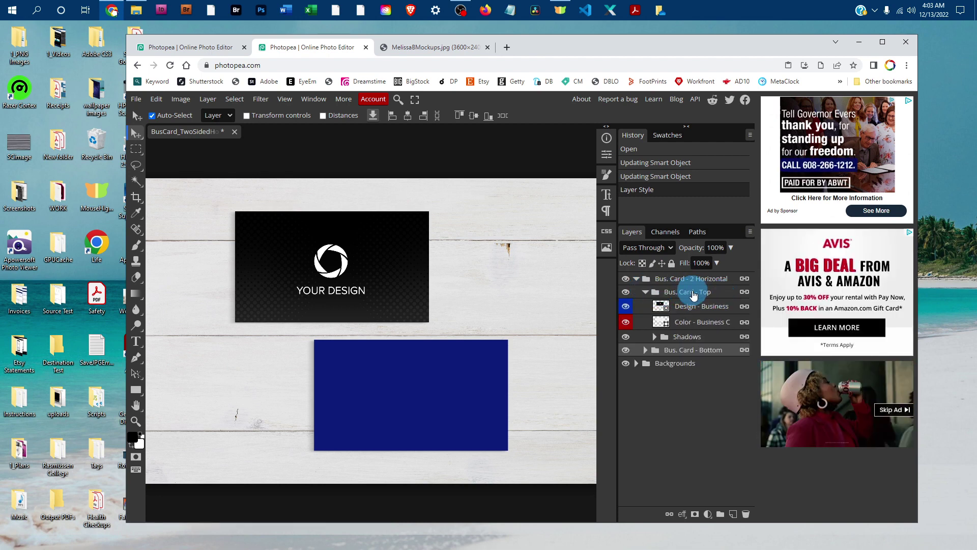
{"action": "left_click", "coordinate": [628, 305]}
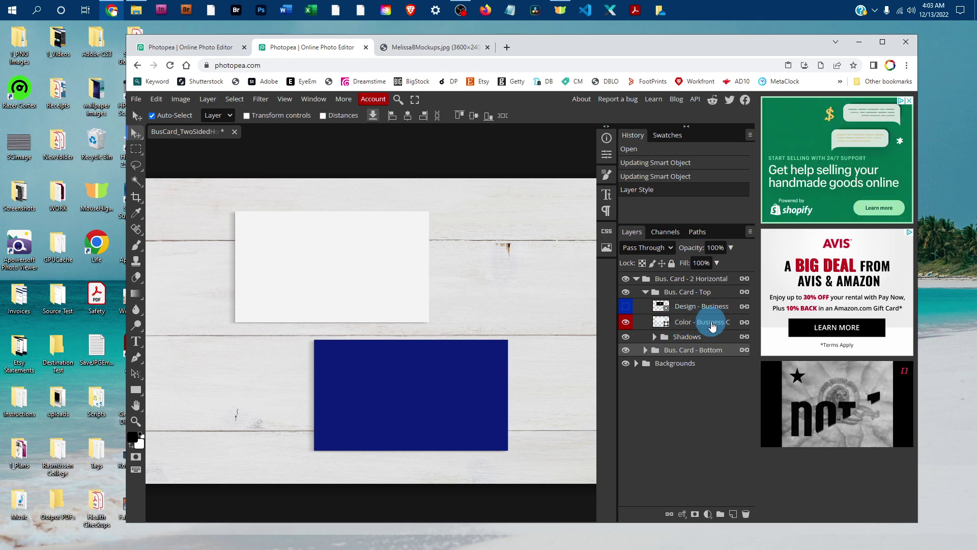
Set the top card's Color fill to navy 1b2b88, replacing f5f5f5
{"action": "double_click", "coordinate": [660, 327]}
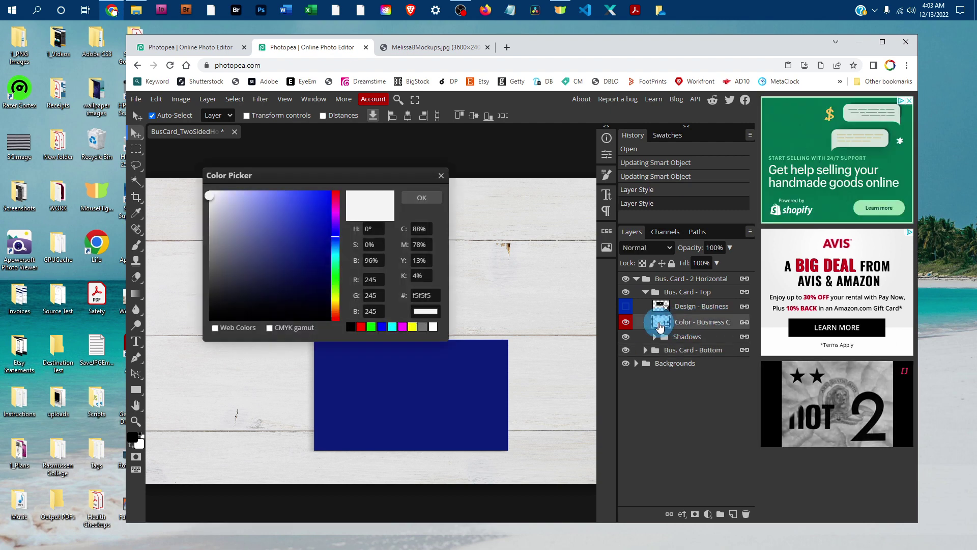
{"action": "left_click", "coordinate": [436, 299]}
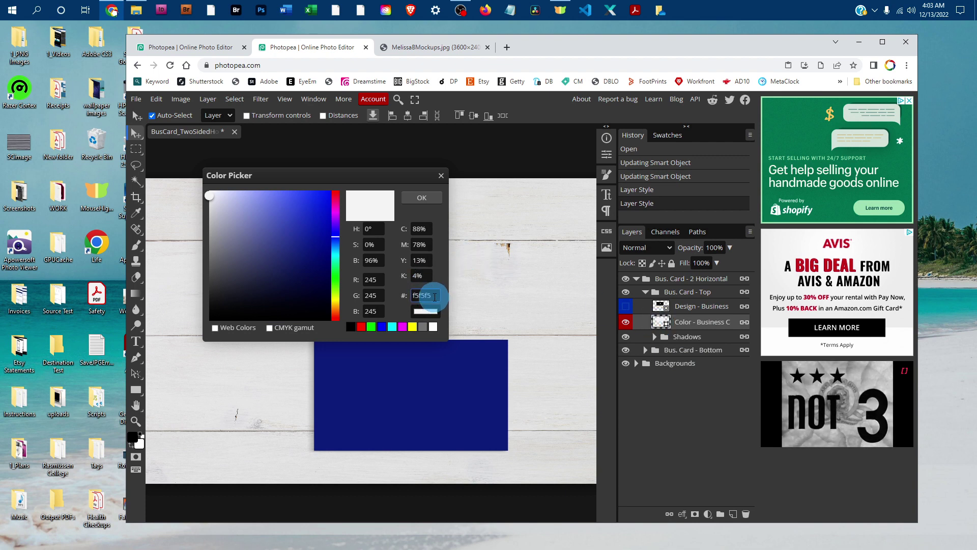
{"action": "left_click_drag", "start_coordinate": [430, 296], "coordinate": [413, 296]}
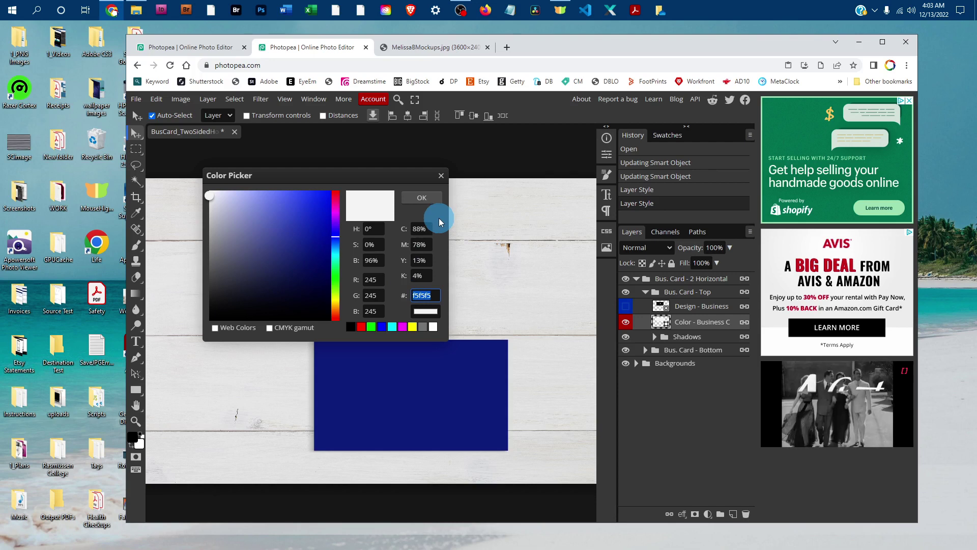
{"action": "key", "text": "ctrl+v"}
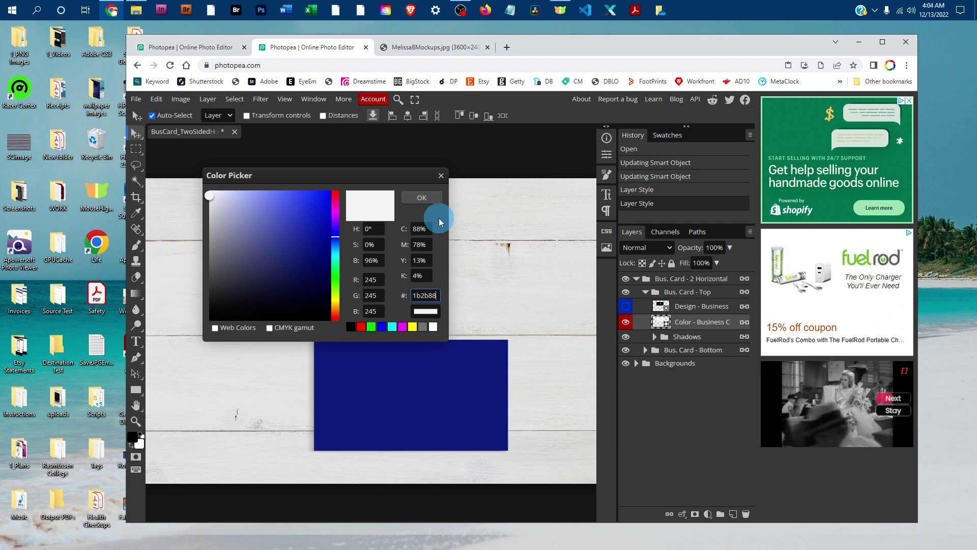
{"action": "left_click", "coordinate": [429, 201]}
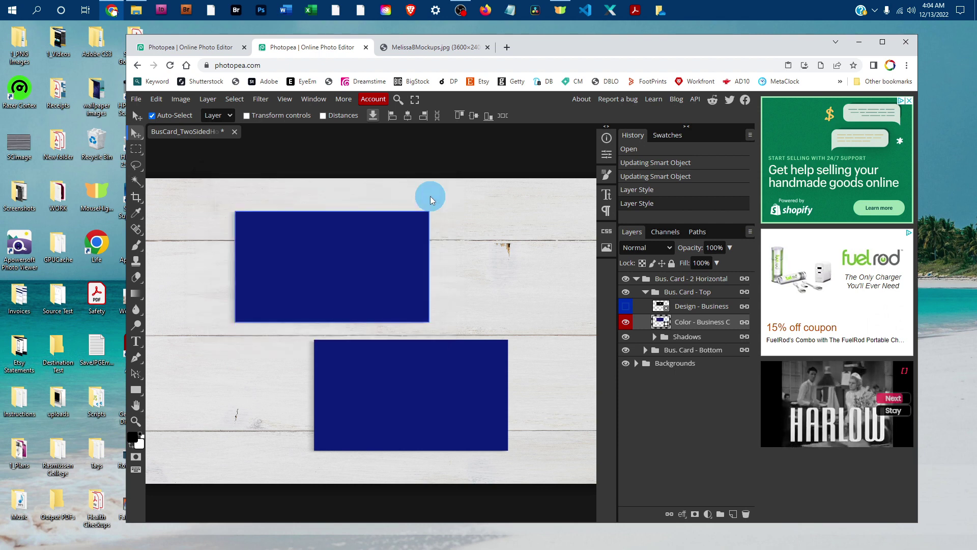
Show the top card's logo again and hide both cards' colour overlay layers
{"action": "left_click", "coordinate": [626, 306]}
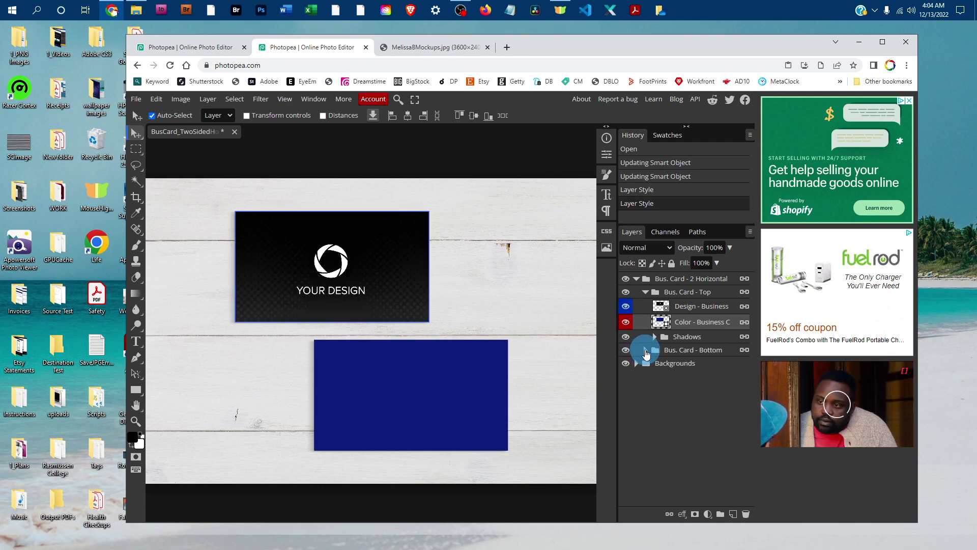
{"action": "left_click", "coordinate": [645, 350]}
{"action": "left_click", "coordinate": [625, 381]}
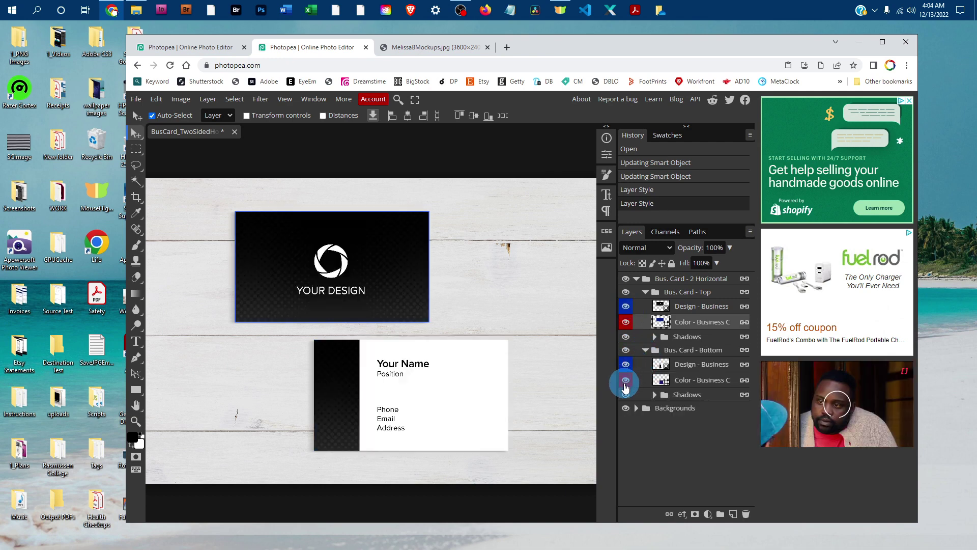
{"action": "left_click", "coordinate": [625, 322]}
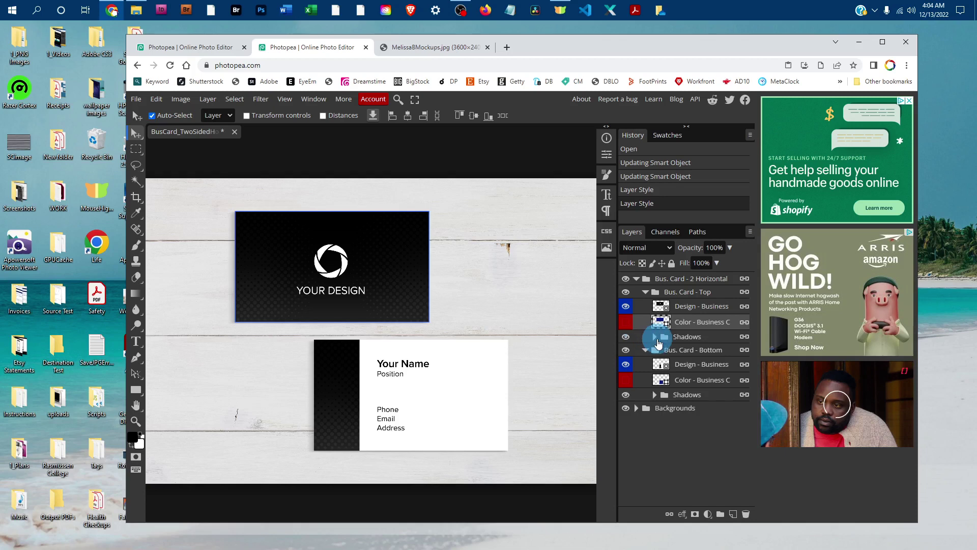
Raise the bottom card's Cast Shadow fill from 35% to 37%
{"action": "left_click", "coordinate": [655, 395]}
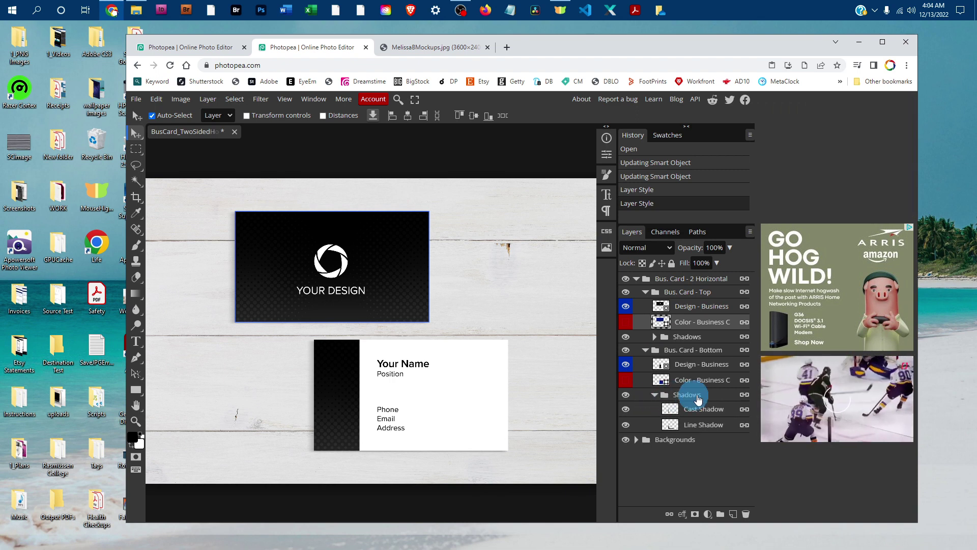
{"action": "left_click", "coordinate": [694, 411]}
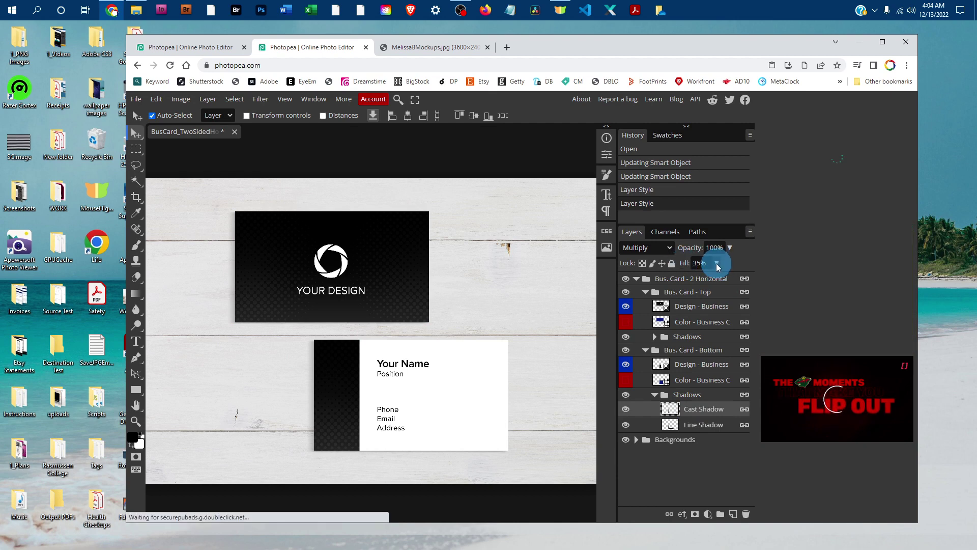
{"action": "left_click", "coordinate": [717, 264]}
{"action": "mouse_move", "coordinate": [696, 284]}
{"action": "left_mouse_down"}
{"action": "mouse_move", "coordinate": [709, 279]}
{"action": "mouse_move", "coordinate": [692, 278]}
{"action": "left_mouse_up"}
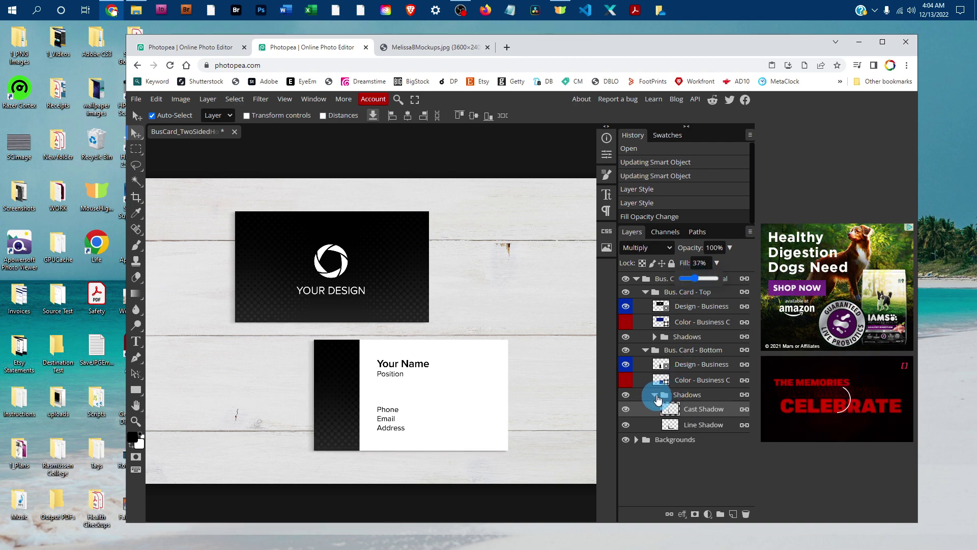
{"action": "left_click", "coordinate": [645, 350]}
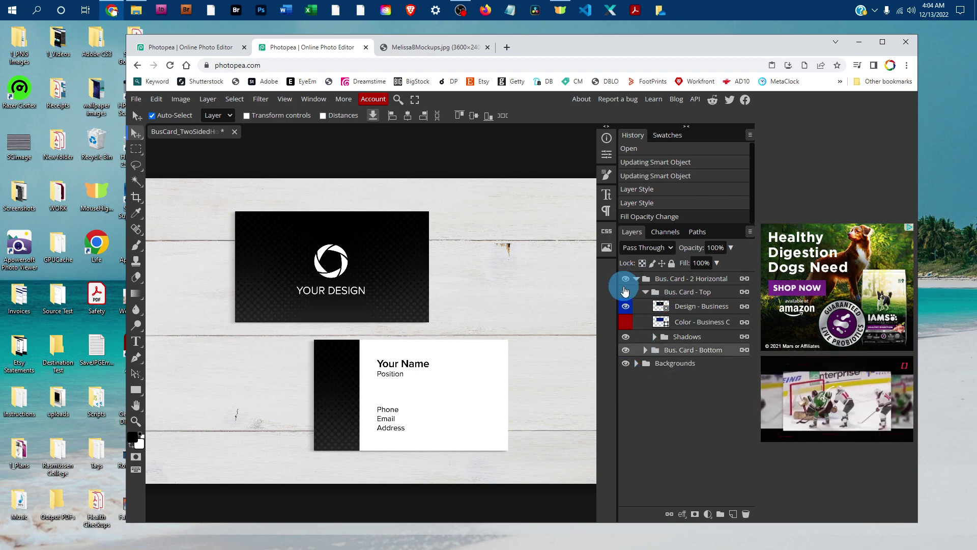
Preview the Gray Wood and Gray Marble backgrounds, then restore White Wood
{"action": "left_click", "coordinate": [646, 291]}
{"action": "left_click", "coordinate": [637, 279]}
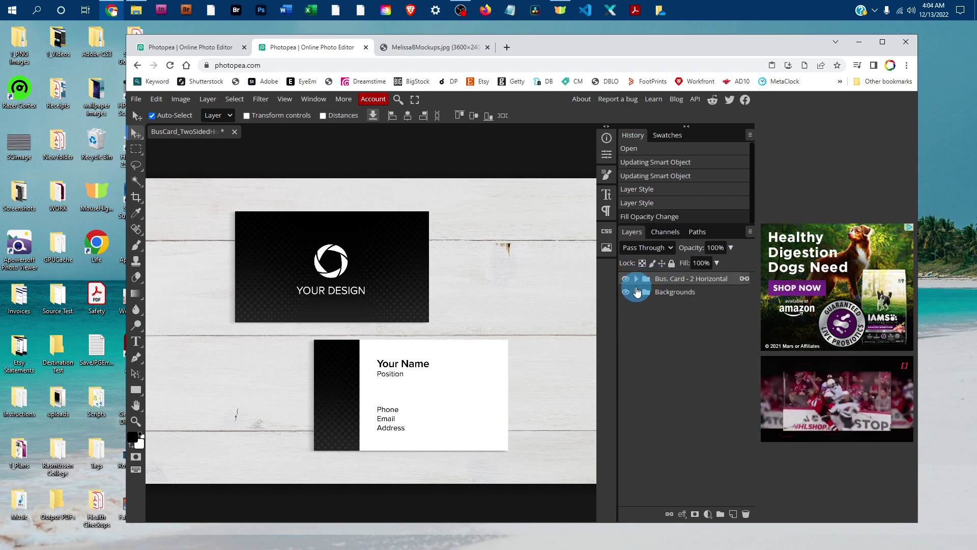
{"action": "left_click", "coordinate": [637, 293]}
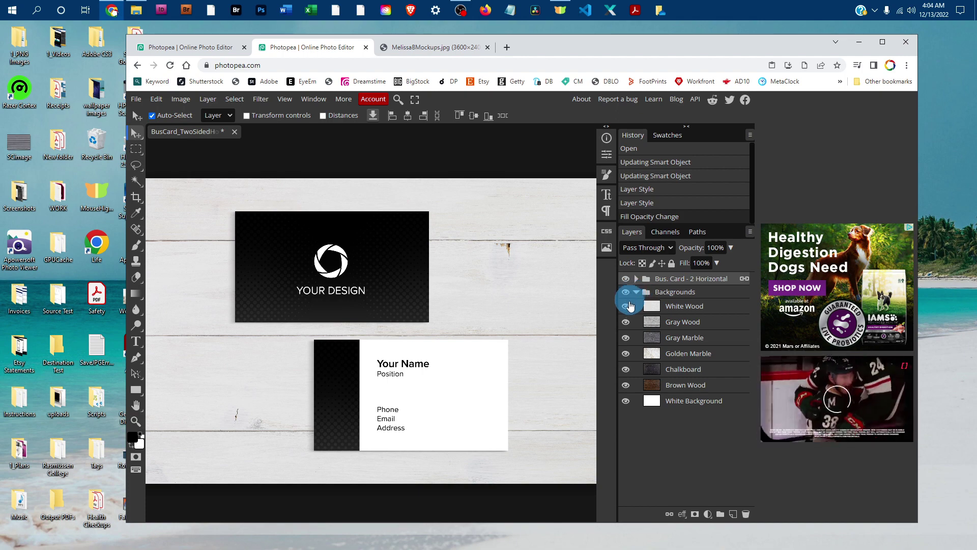
{"action": "left_click", "coordinate": [625, 306]}
{"action": "left_click", "coordinate": [626, 322]}
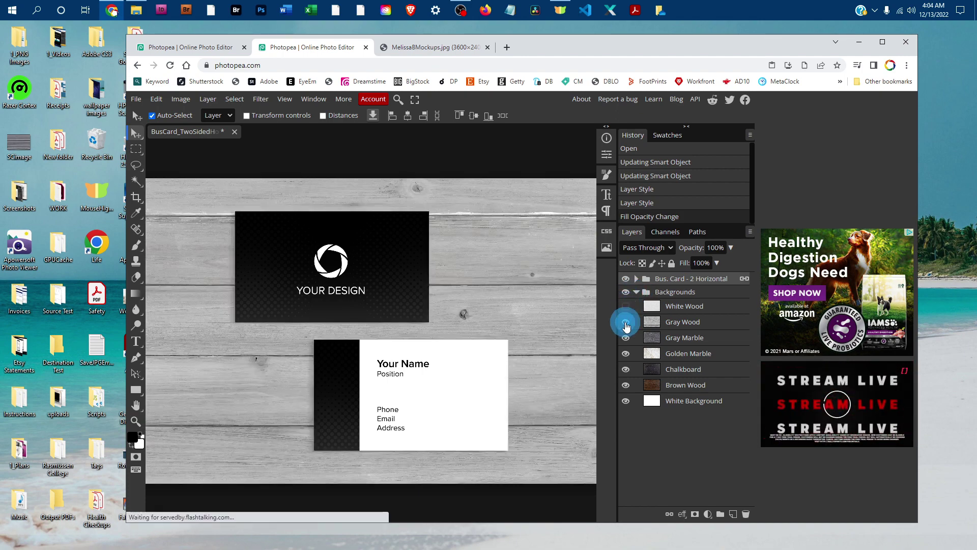
{"action": "left_click", "coordinate": [626, 308]}
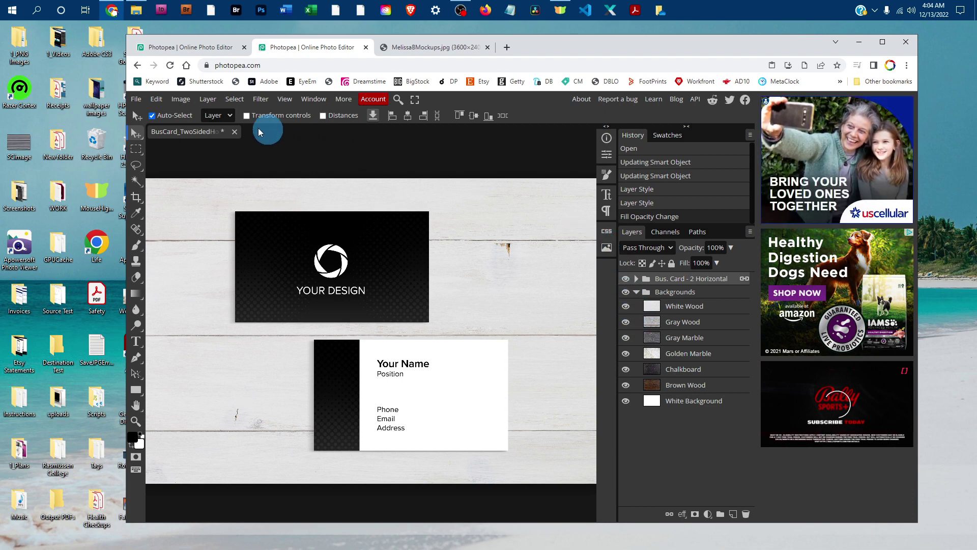
Browse the File menu's Save More and Export as options without exporting, then reopen the File menu
{"action": "left_click", "coordinate": [141, 102]}
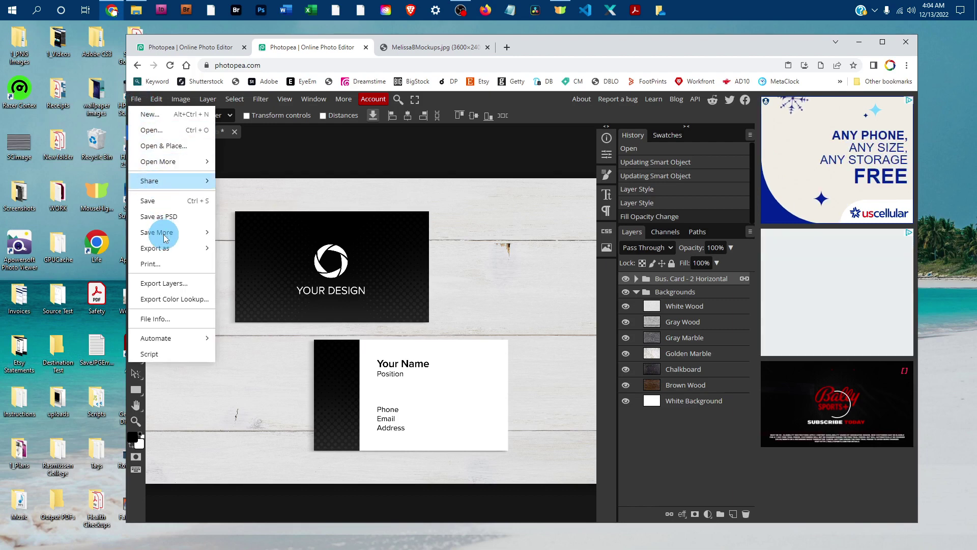
{"action": "mouse_move", "coordinate": [167, 238]}
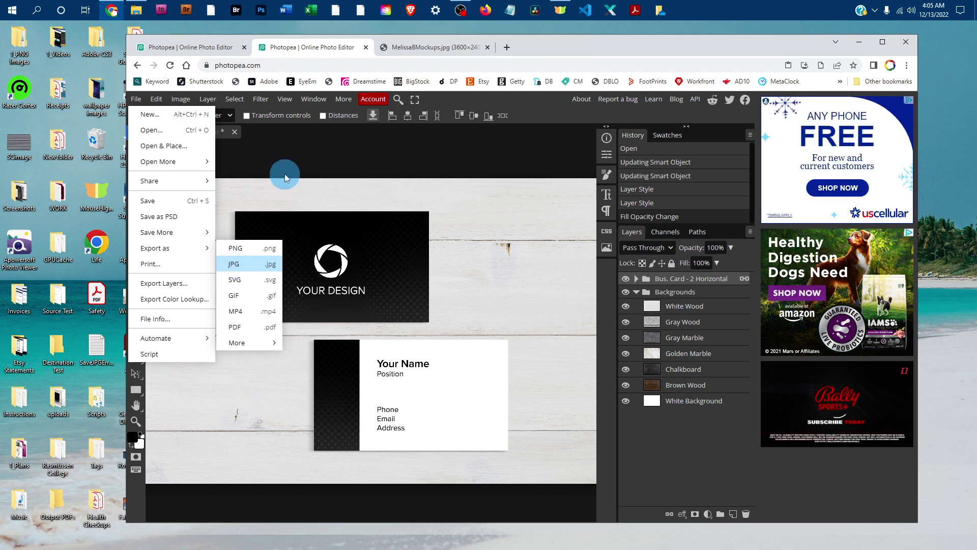
{"action": "left_click", "coordinate": [289, 159]}
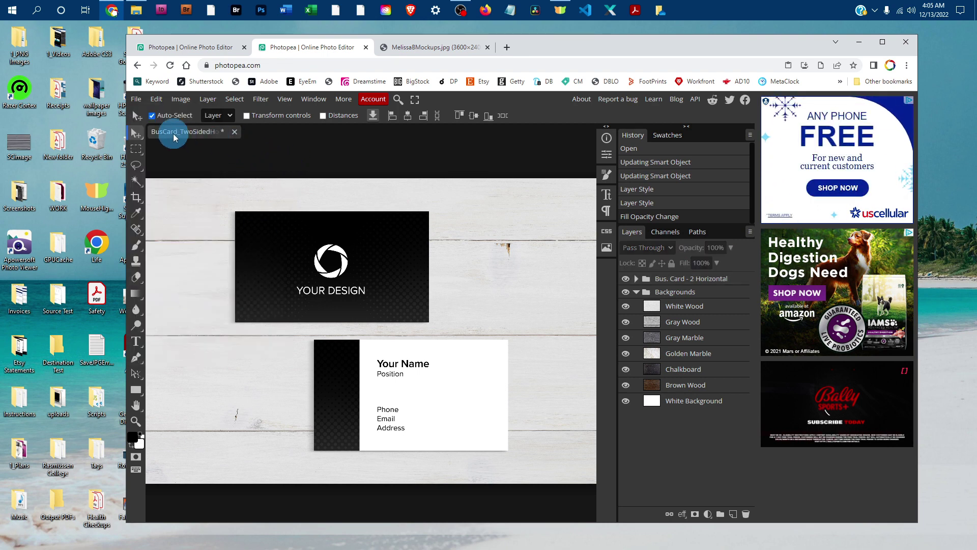
{"action": "left_click", "coordinate": [137, 100]}
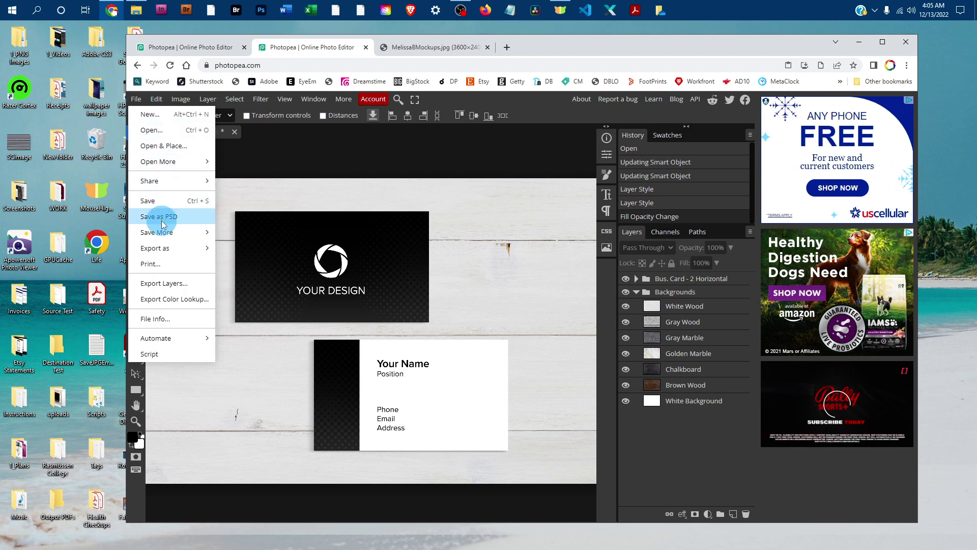
{"action": "left_click", "coordinate": [323, 160]}
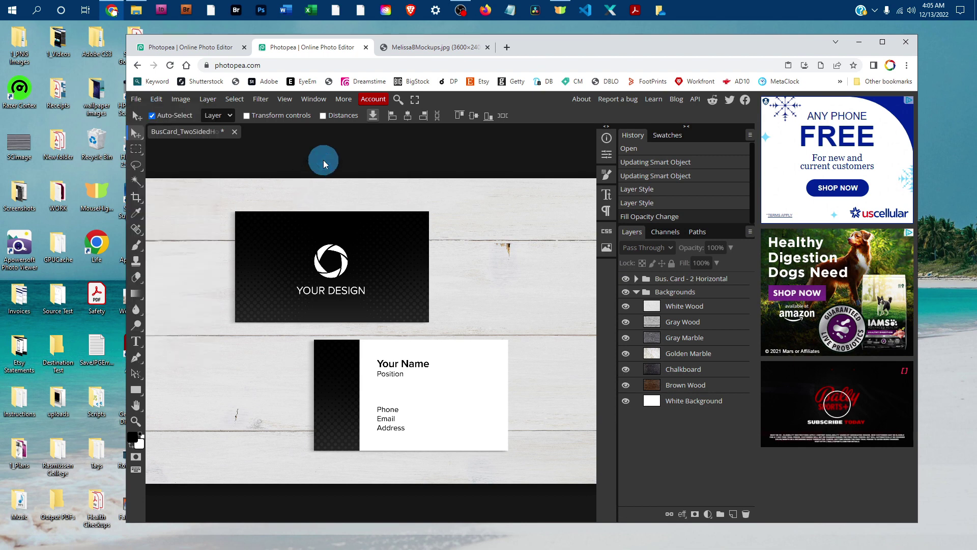
{"action": "left_click", "coordinate": [137, 101]}
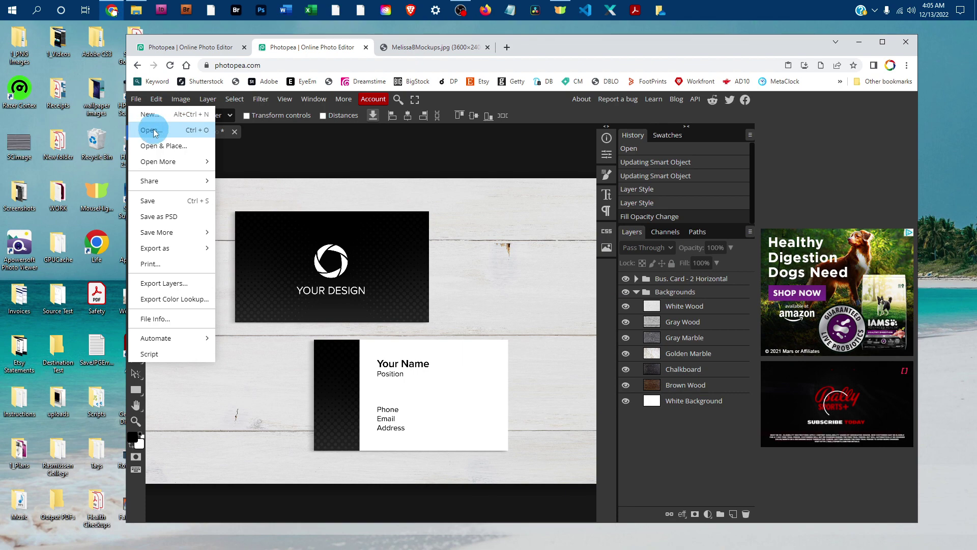
Open the thank-you-3816270_lettersize horiz image as a second document
{"action": "left_click", "coordinate": [316, 180]}
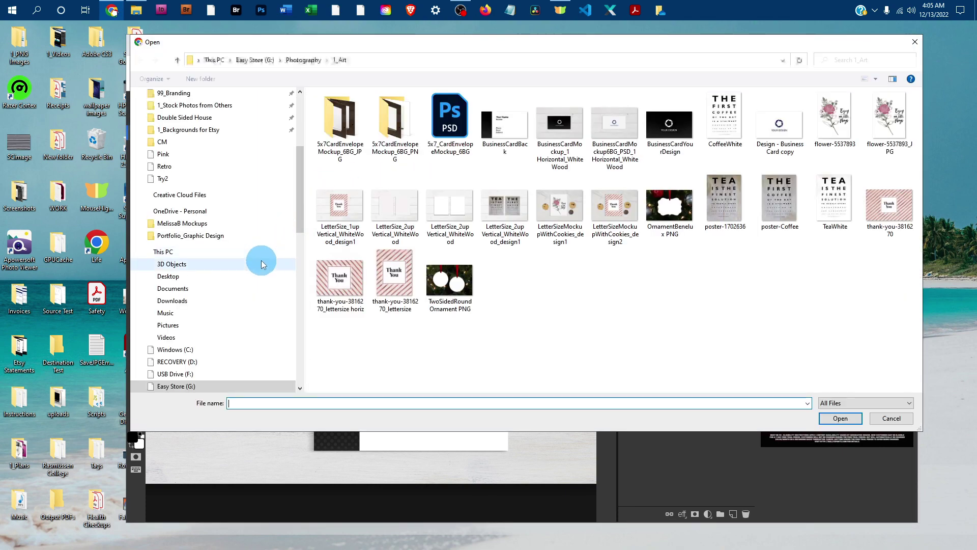
{"action": "scroll", "coordinate": [262, 260], "scroll_direction": "up", "scroll_amount": 1}
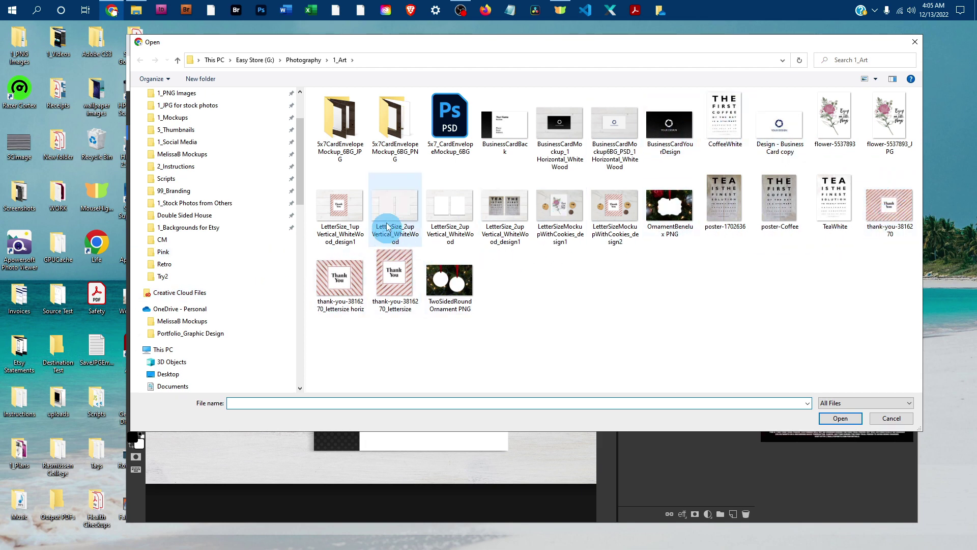
{"action": "left_click", "coordinate": [356, 281]}
{"action": "left_click", "coordinate": [841, 416]}
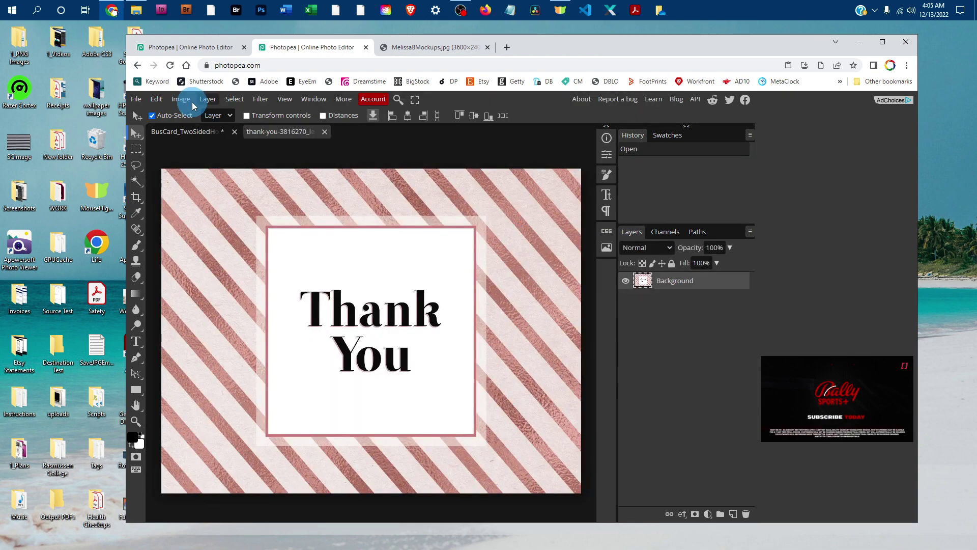
Select all of the Thank You image and copy it
{"action": "left_click", "coordinate": [233, 99]}
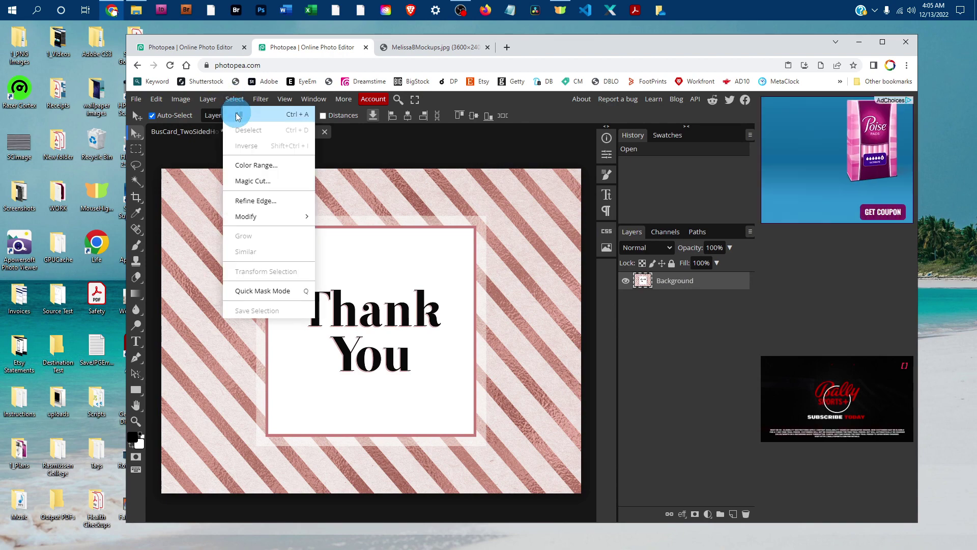
{"action": "left_click", "coordinate": [238, 114]}
{"action": "left_click", "coordinate": [156, 100]}
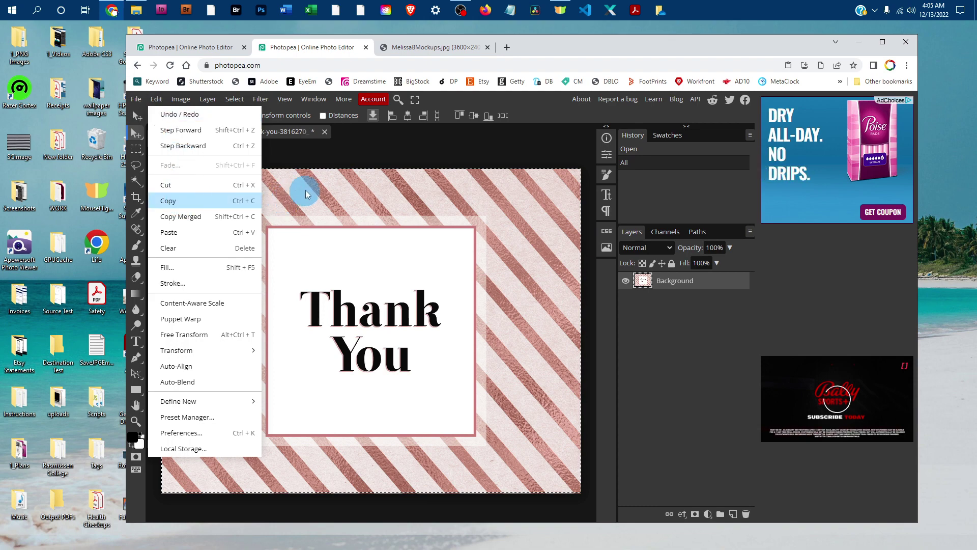
{"action": "left_click", "coordinate": [188, 200]}
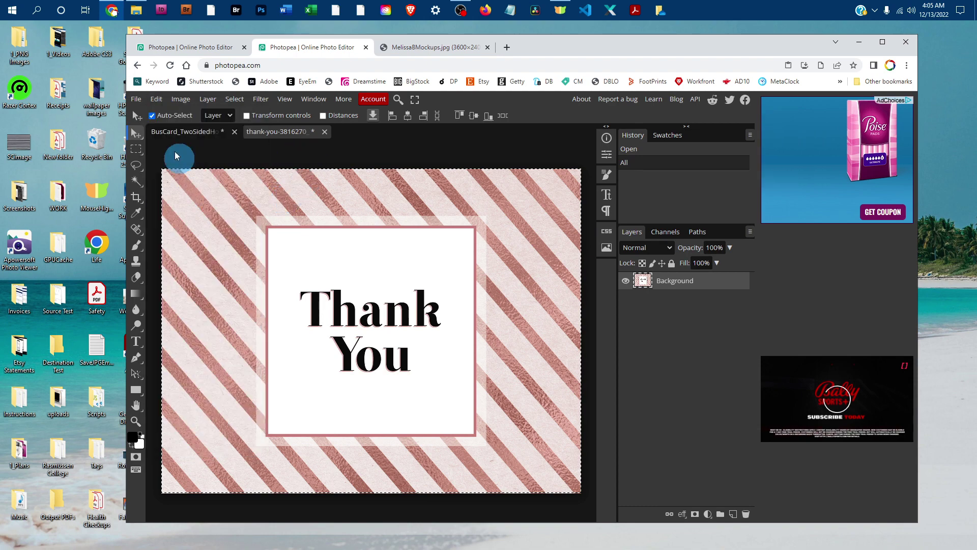
Paste the copied Thank You image into the BusCard mockup as Layer 1
{"action": "left_click", "coordinate": [190, 133]}
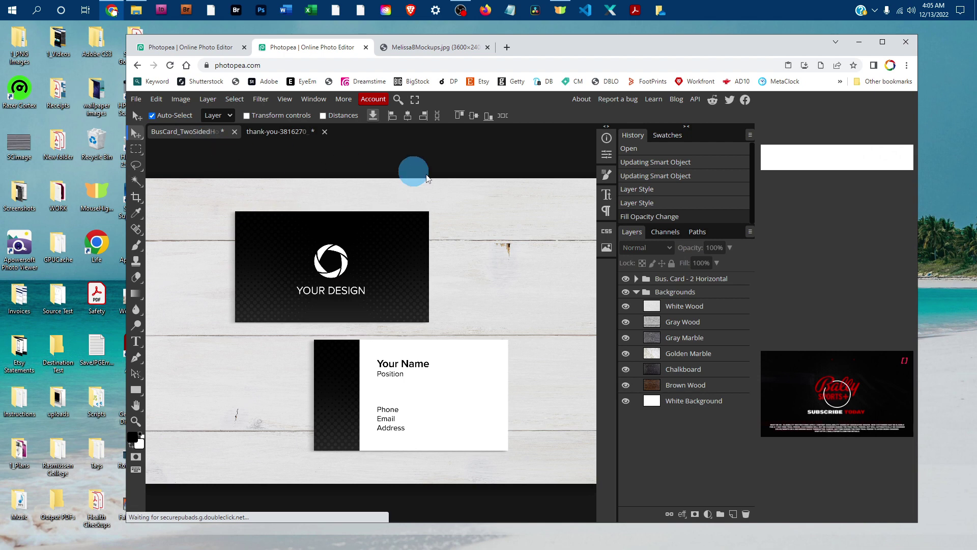
{"action": "left_click", "coordinate": [156, 100]}
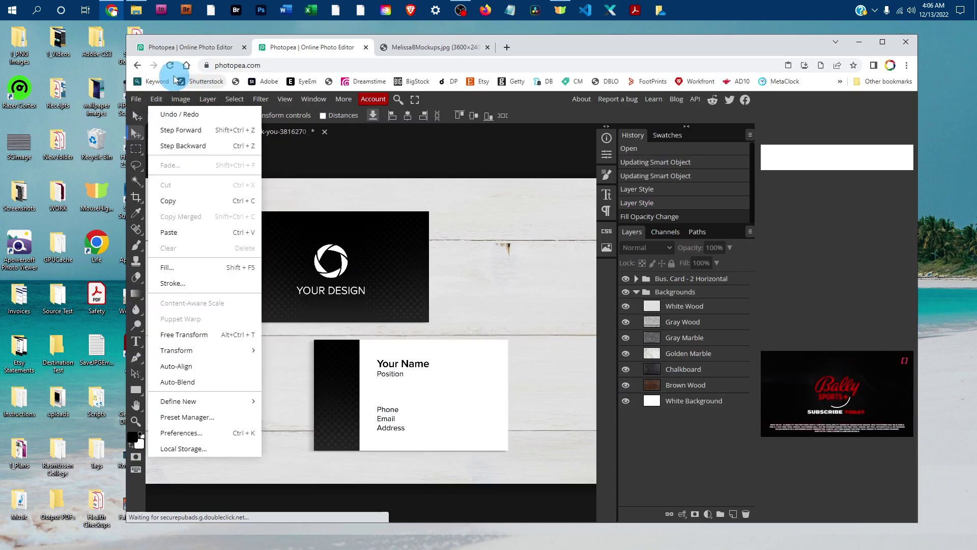
{"action": "left_click", "coordinate": [172, 102]}
{"action": "left_click", "coordinate": [157, 99]}
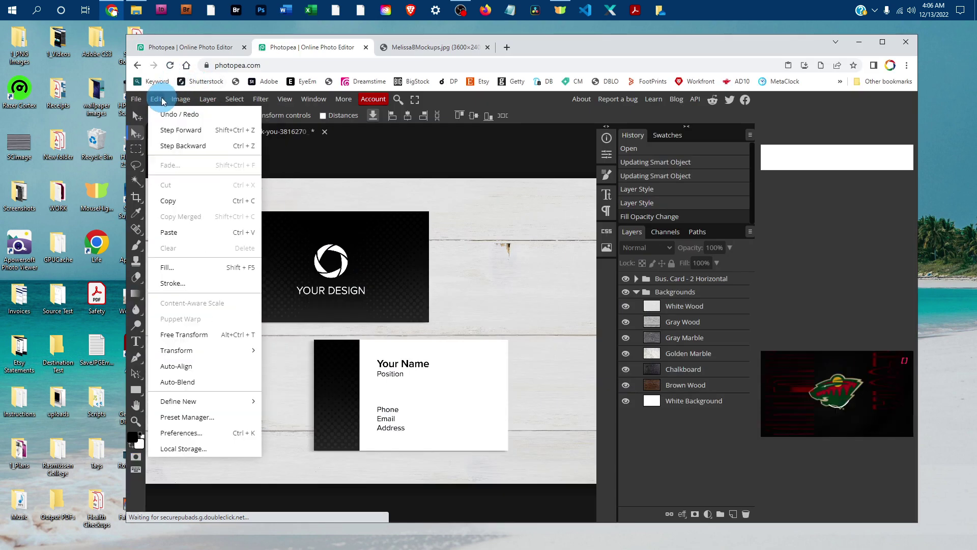
{"action": "left_click", "coordinate": [173, 232]}
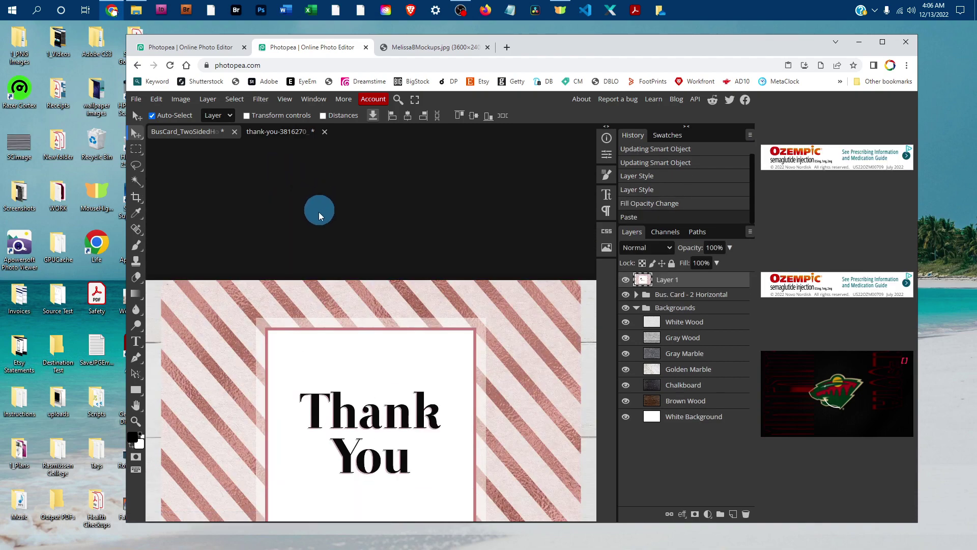
Move Layer 1 into Backgrounds above White Wood, hide it, then switch to the MelissaBMockups.jpg tab
{"action": "scroll", "coordinate": [513, 241], "scroll_direction": "down", "scroll_amount": 1}
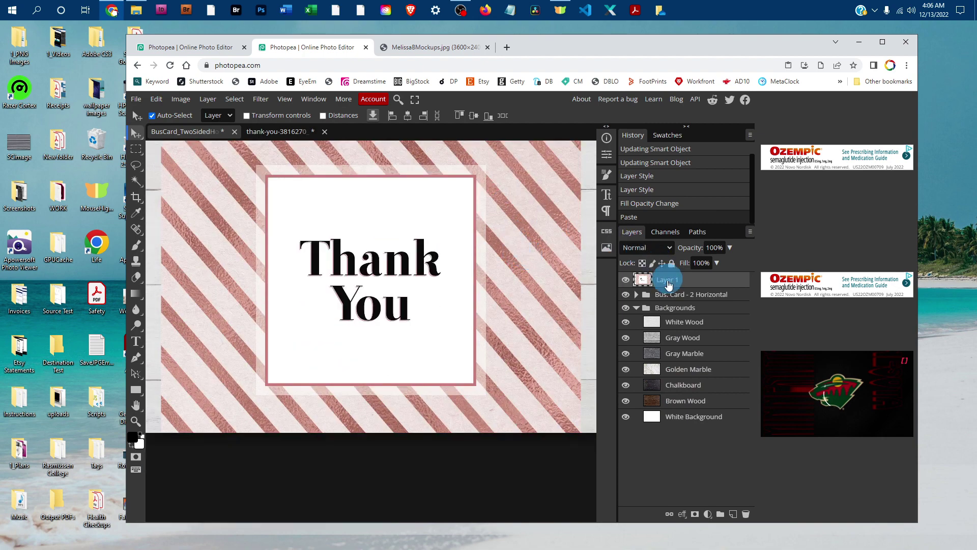
{"action": "left_click_drag", "start_coordinate": [687, 304], "coordinate": [711, 305]}
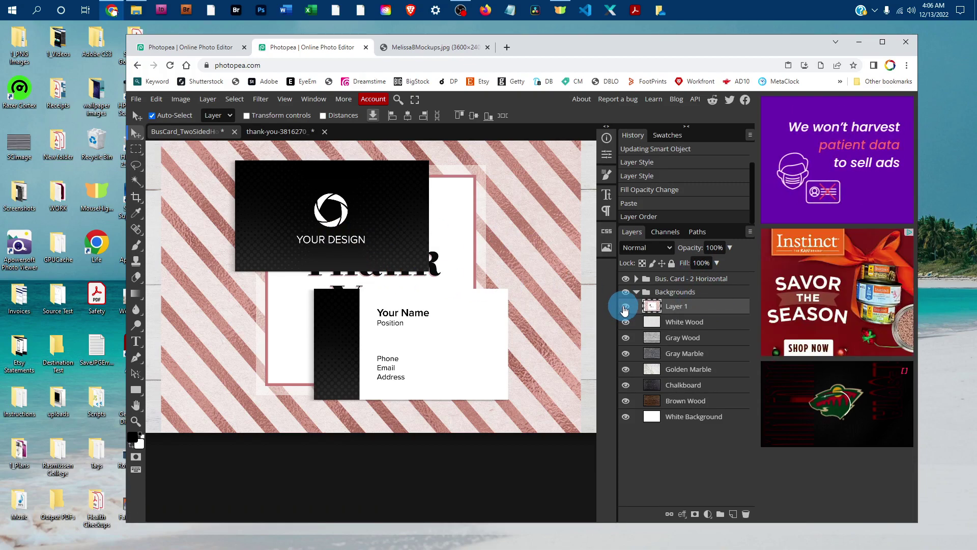
{"action": "left_click", "coordinate": [625, 306]}
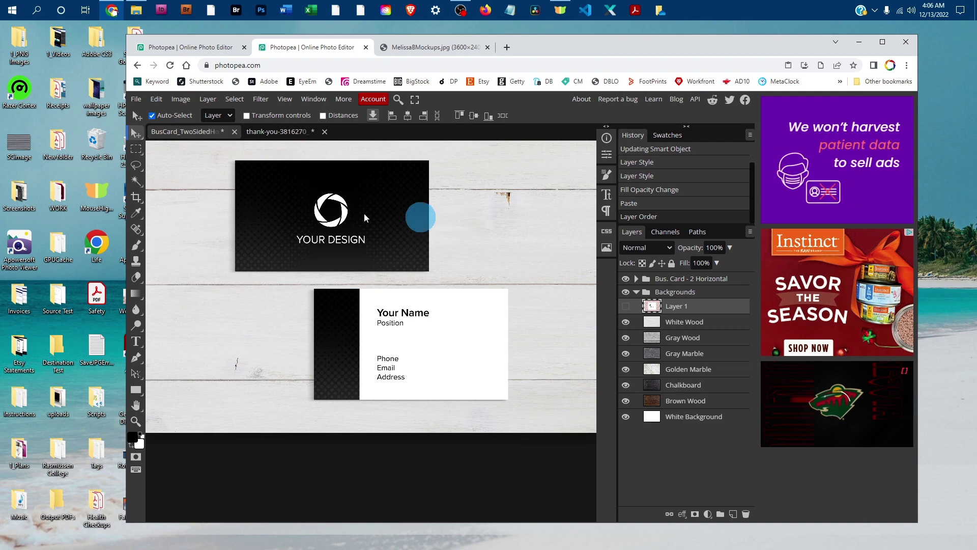
{"action": "left_click", "coordinate": [408, 45]}
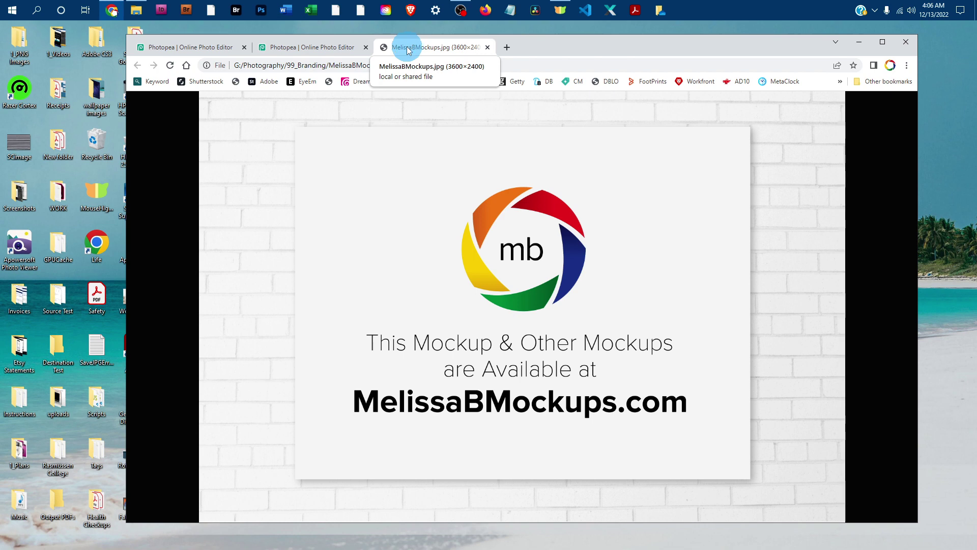
{"action": "left_click", "coordinate": [723, 4]}
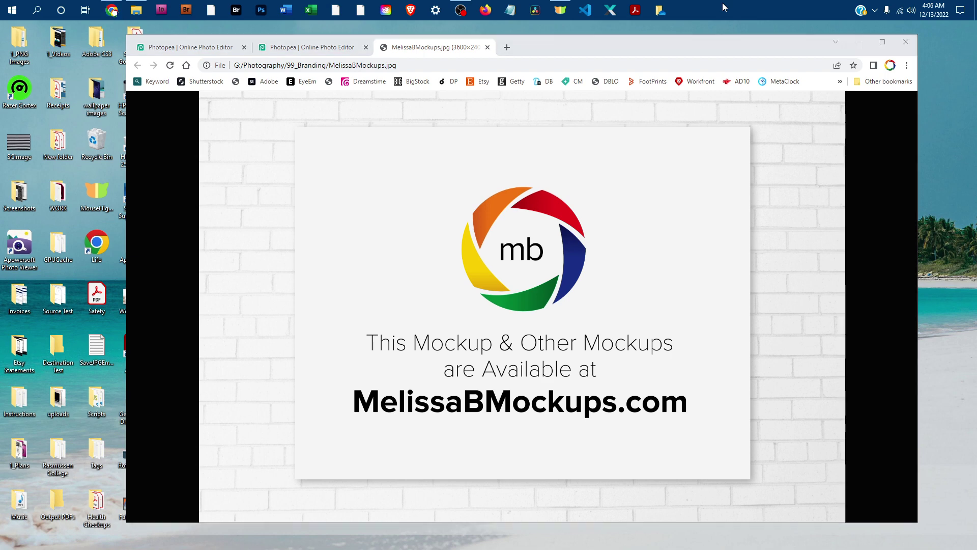